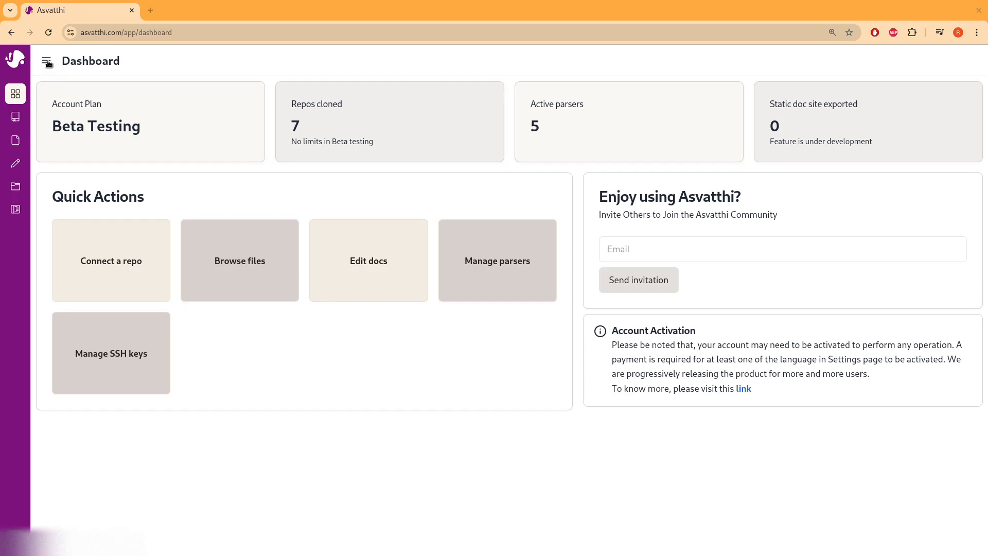
- Expand the sidebar and go to the Repository page to see the seven connected repositories
click(47, 63)
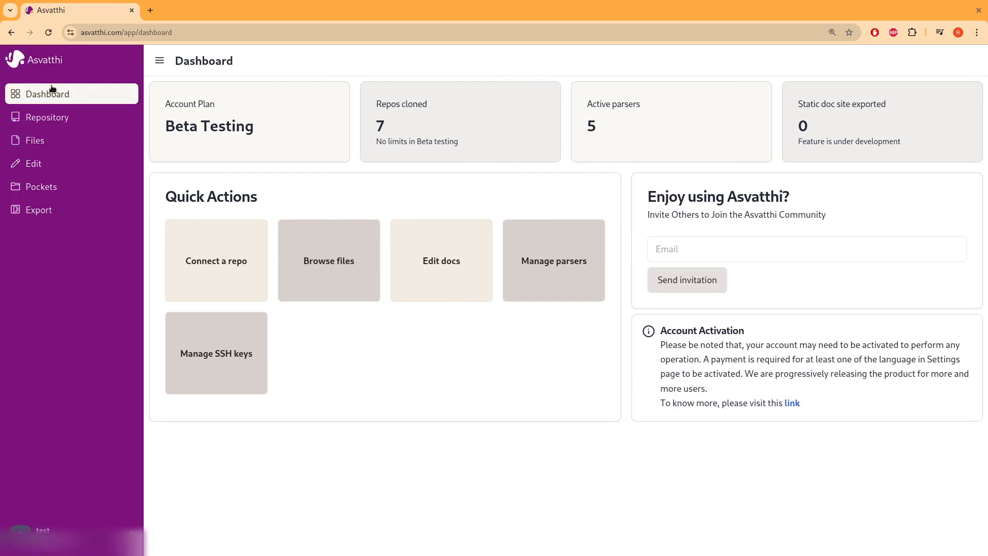
click(58, 119)
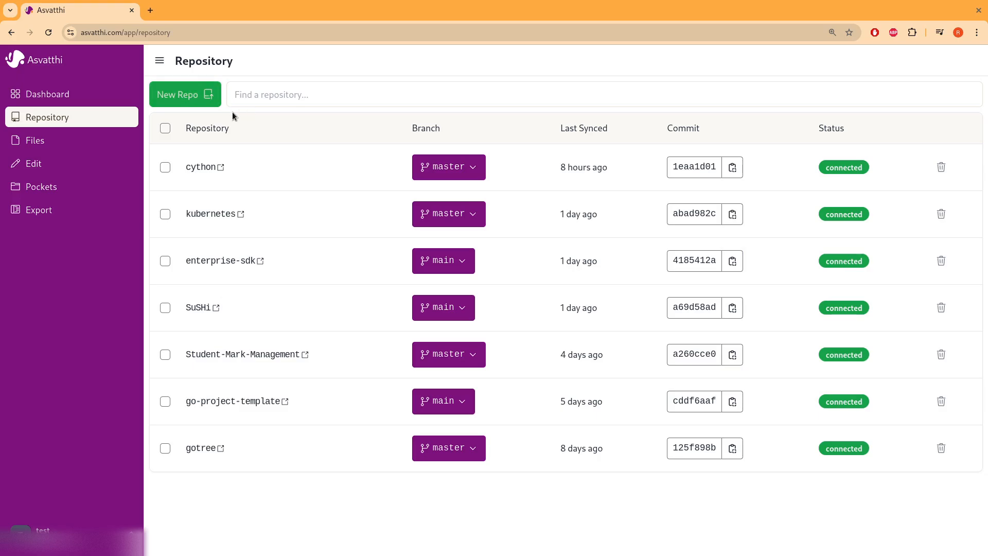
- Start a new repository connection with the kubernetes GitHub URL and switch it to SSH
click(202, 98)
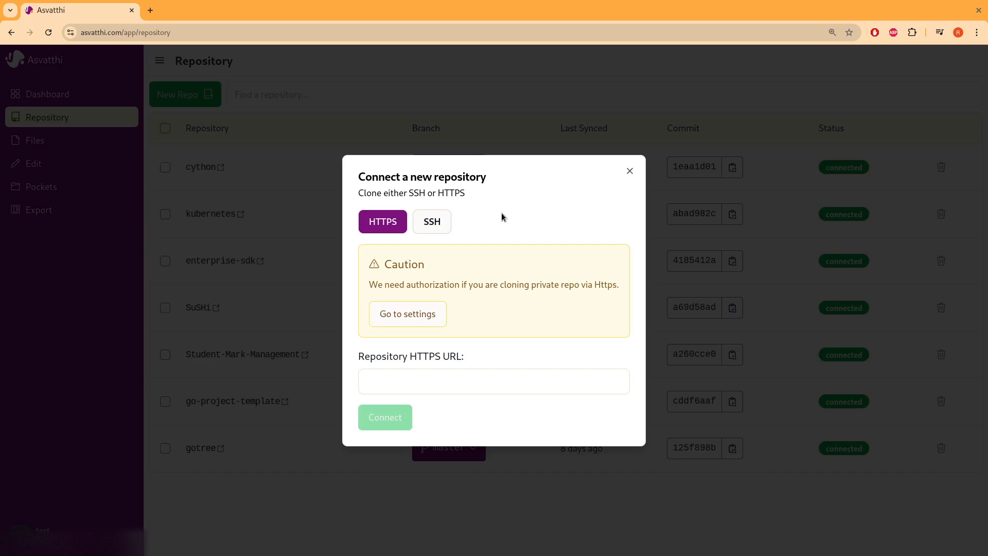
click(456, 378)
click(465, 410)
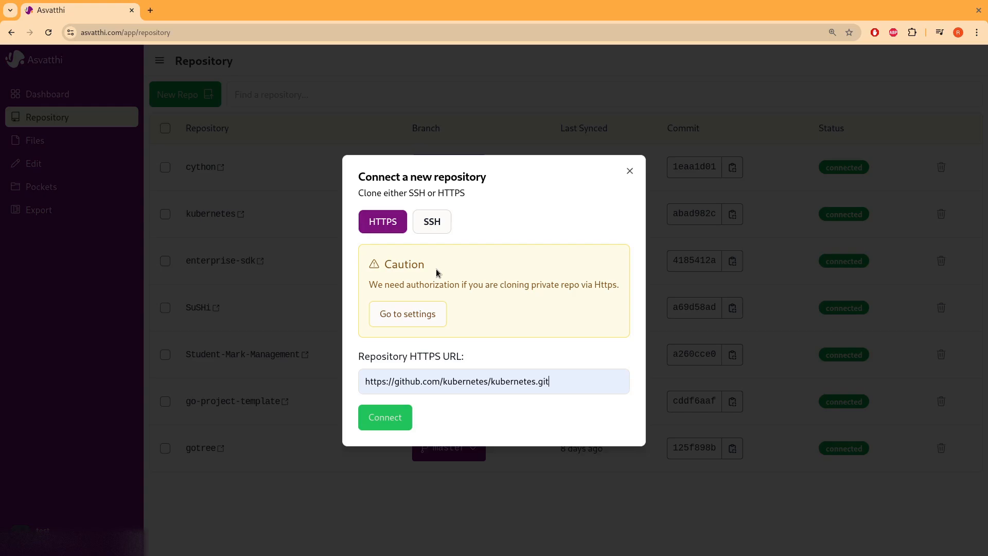
click(432, 222)
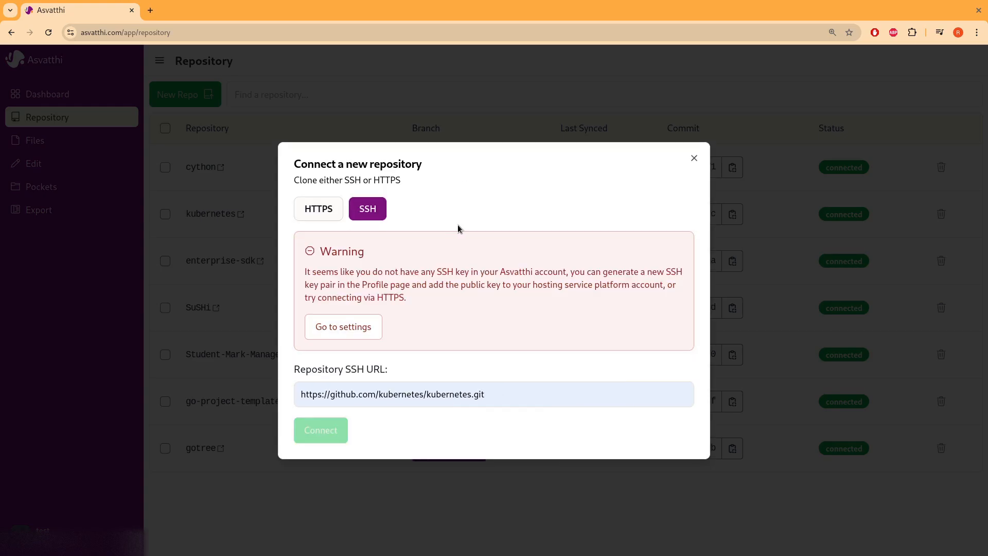
- Visit the SSH key settings, cancel creating a new key, and return to the repository list
click(362, 326)
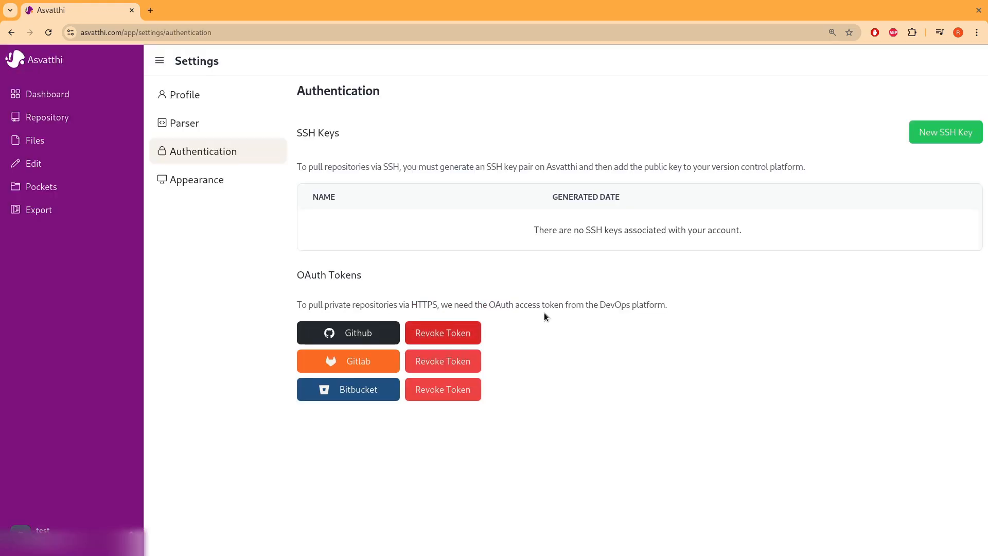
click(927, 137)
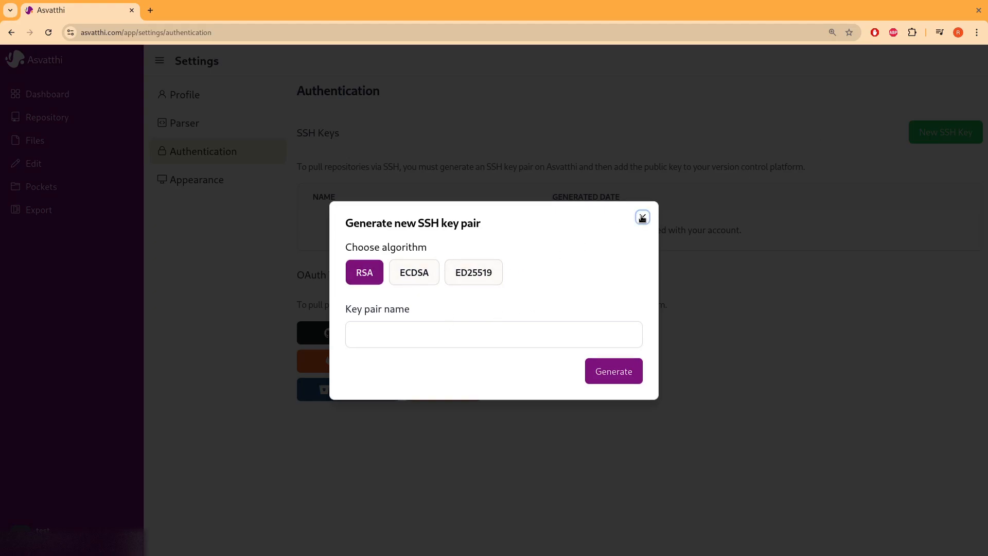
click(642, 218)
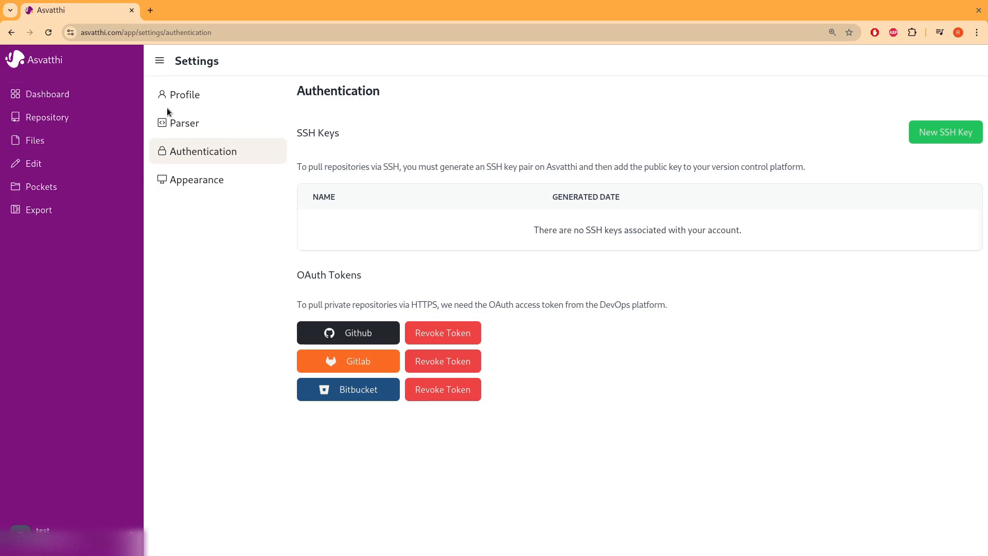
click(85, 125)
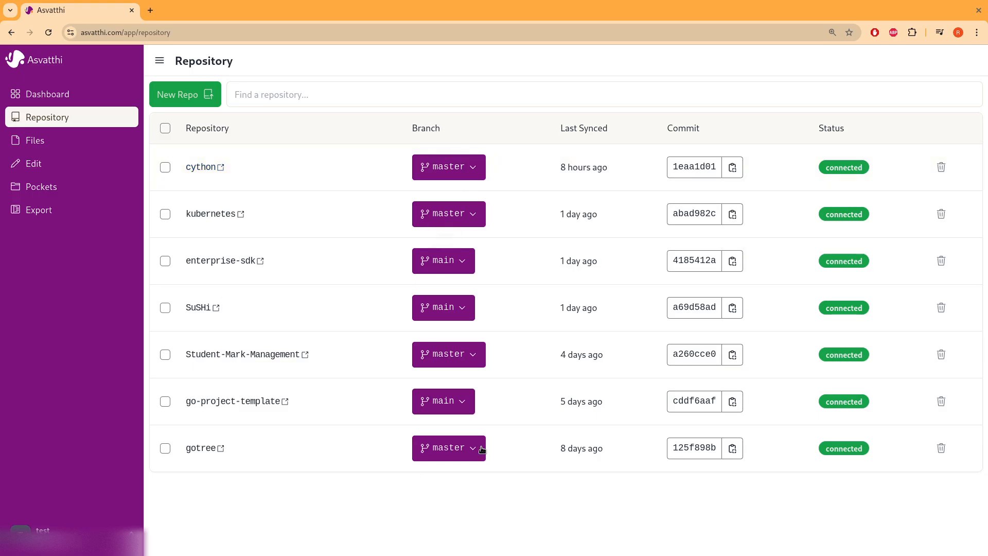
- Check cython's branch choices unchanged, then select the cython and kubernetes repositories
click(474, 171)
click(845, 195)
click(165, 167)
click(165, 213)
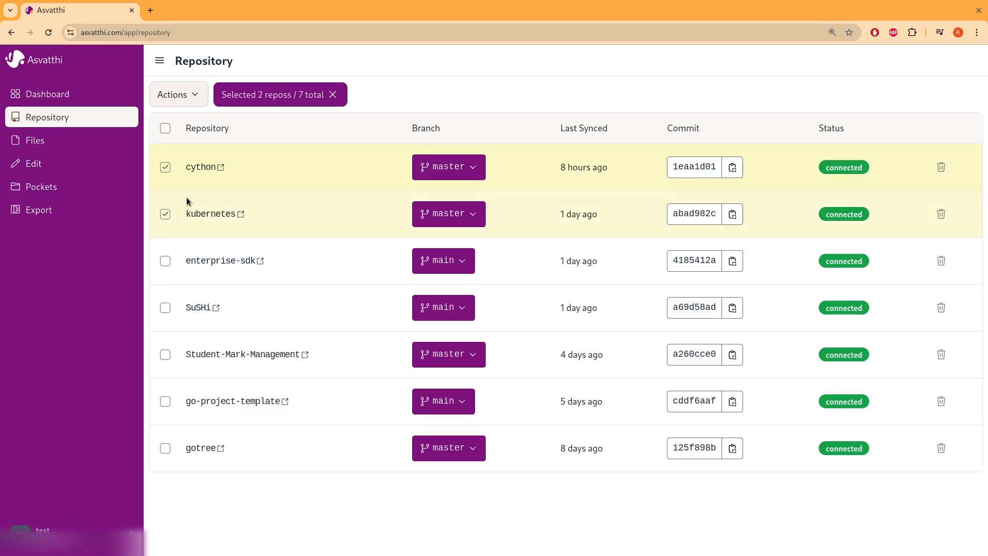
- Look at the bulk actions without choosing one, clear the selection, and go to Files
click(195, 96)
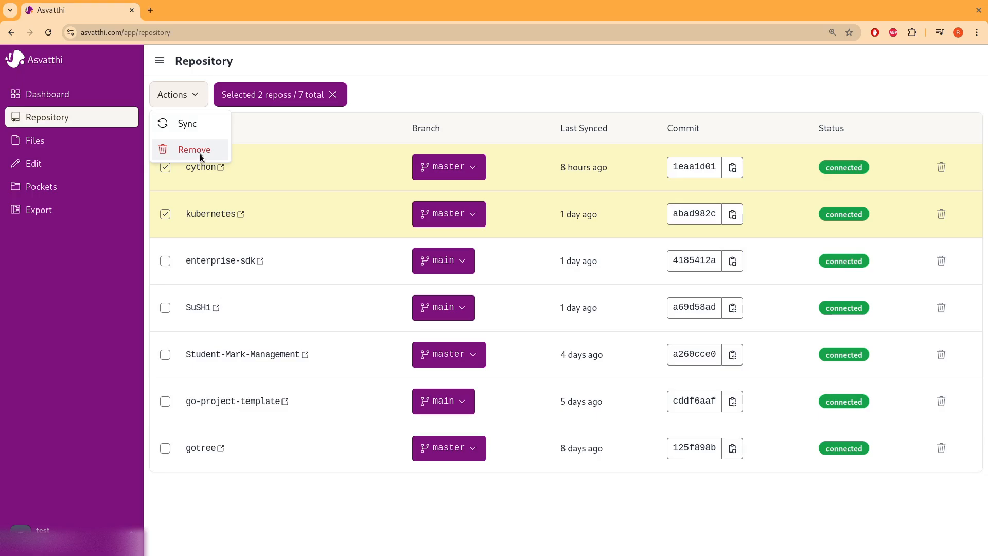
click(345, 68)
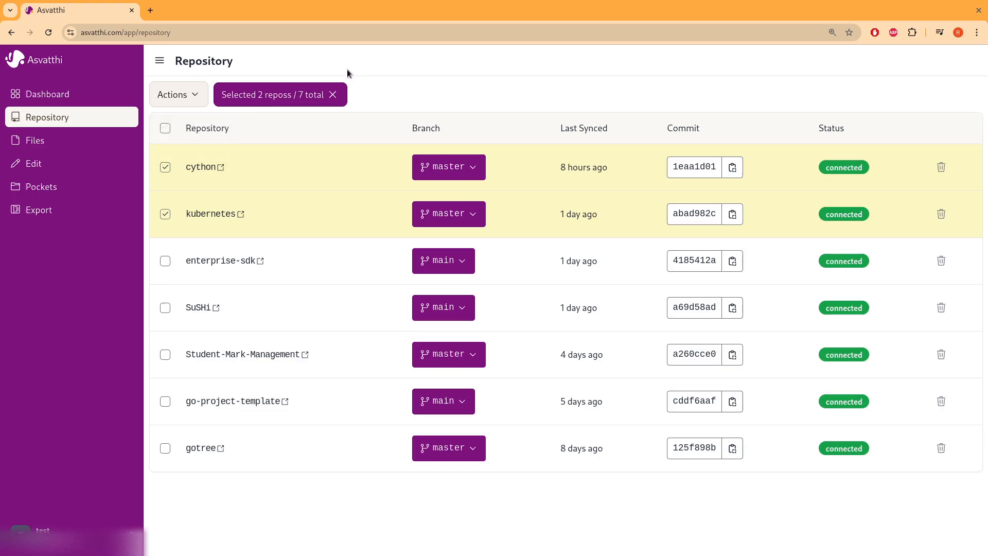
click(332, 94)
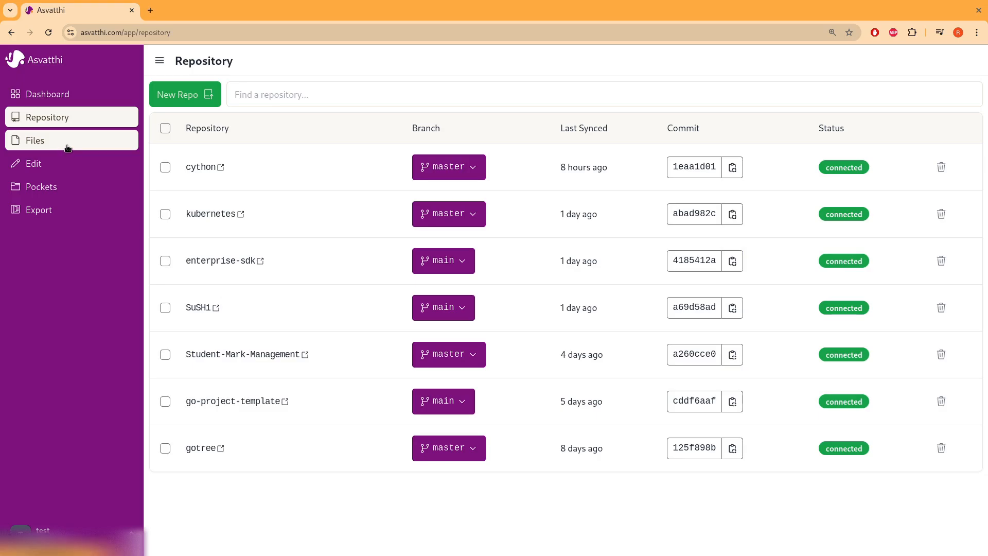
click(101, 144)
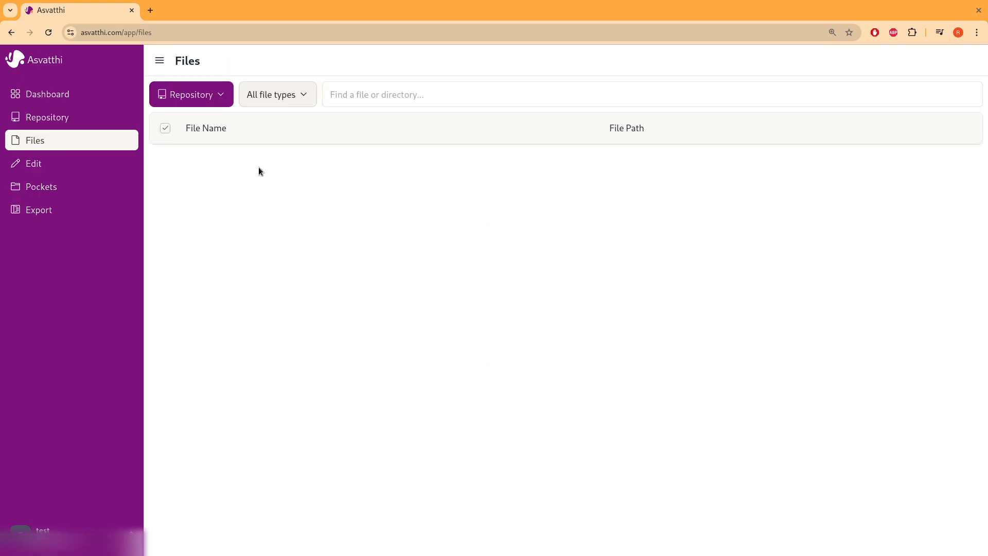
- Browse the gotree repository's files and view the source of main.go
click(222, 98)
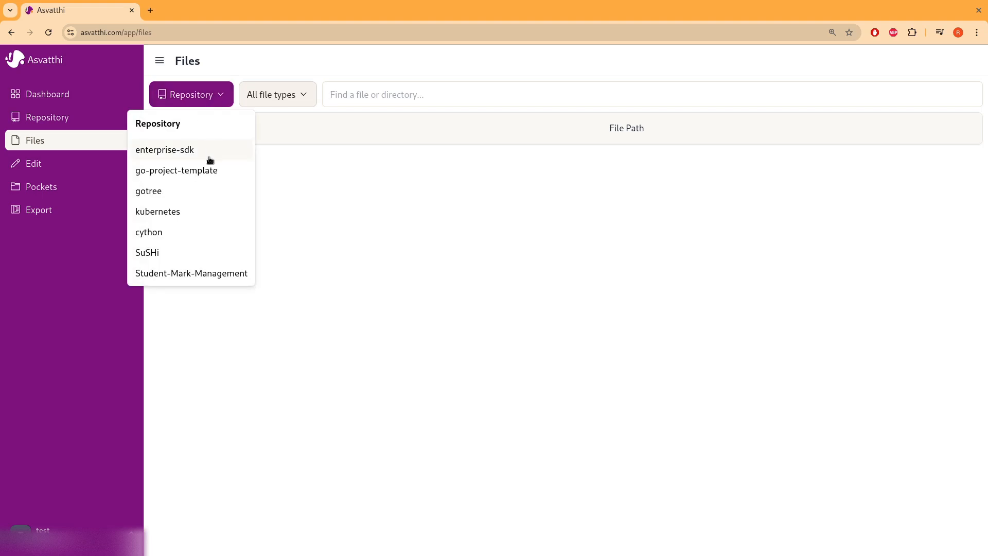
click(181, 198)
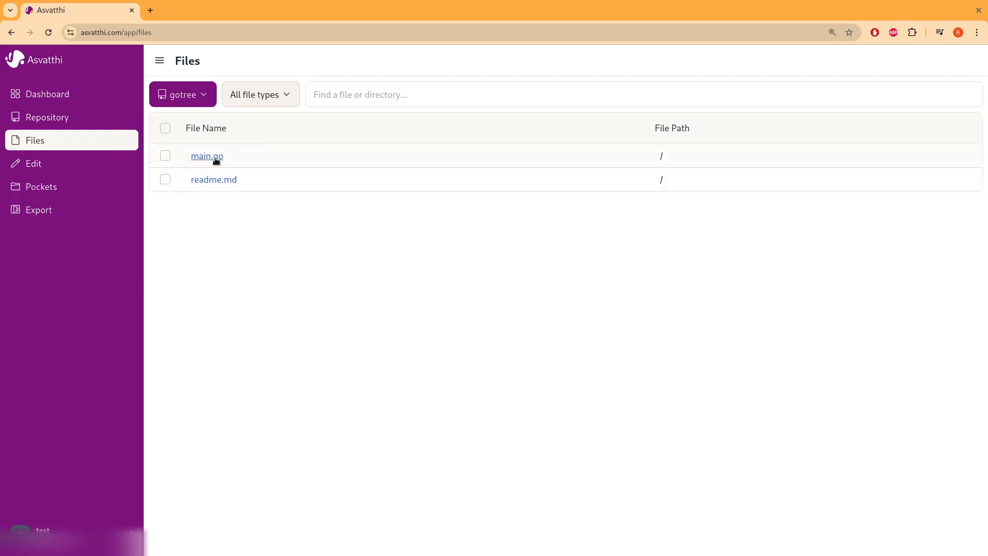
click(214, 160)
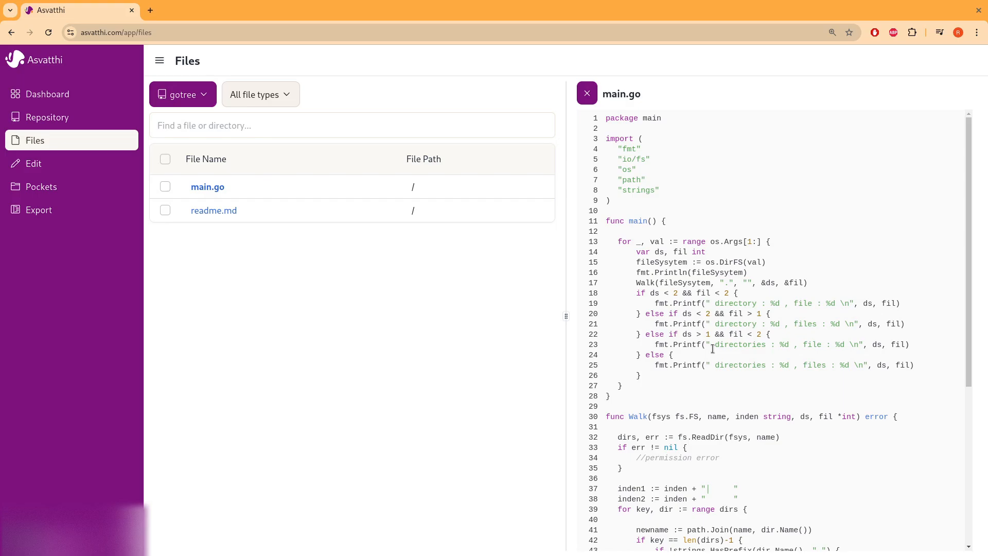
scroll(689, 349, down, 3)
scroll(689, 349, up, 3)
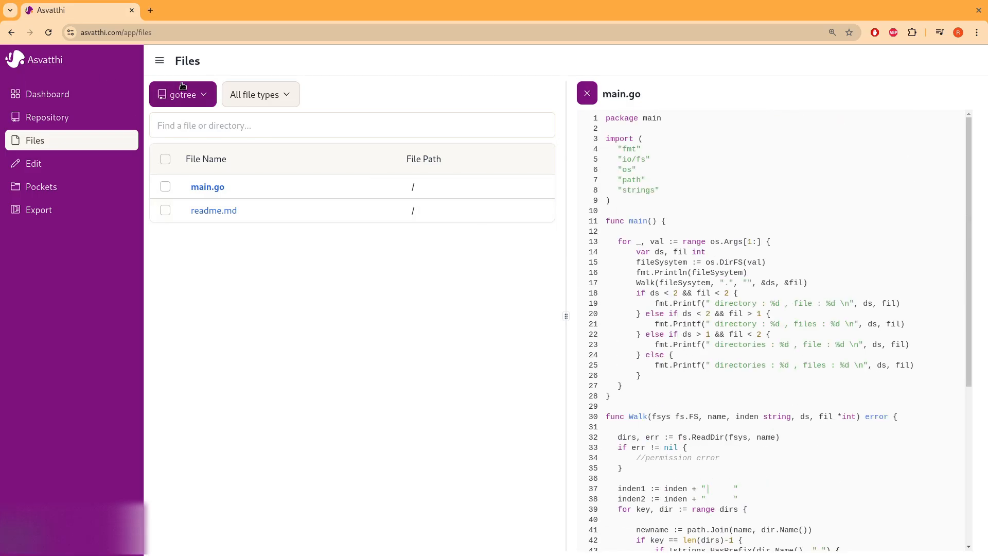
- Switch to the cython repository, filter to .py files, and open Regexps.py
click(203, 93)
click(181, 231)
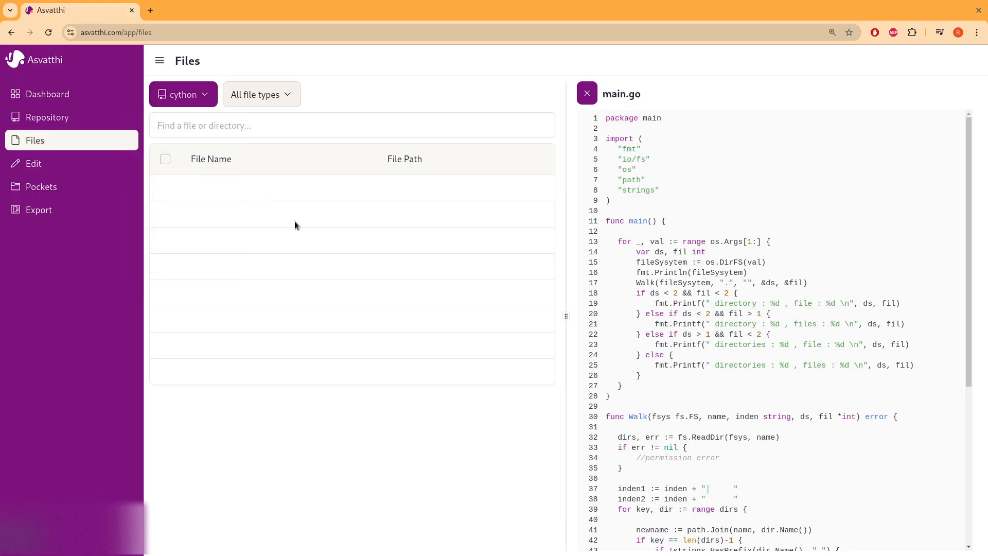
click(281, 95)
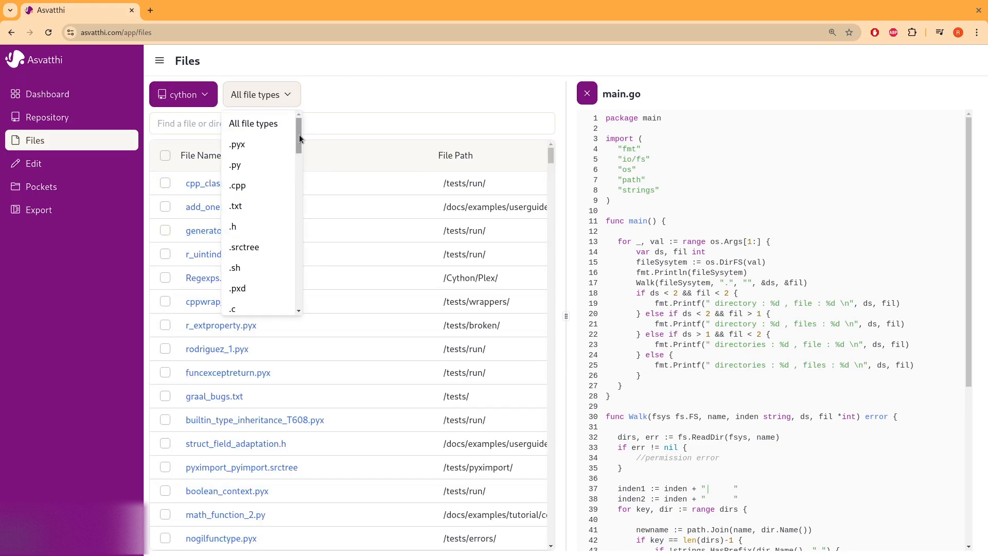
drag(300, 136, 299, 134)
click(302, 173)
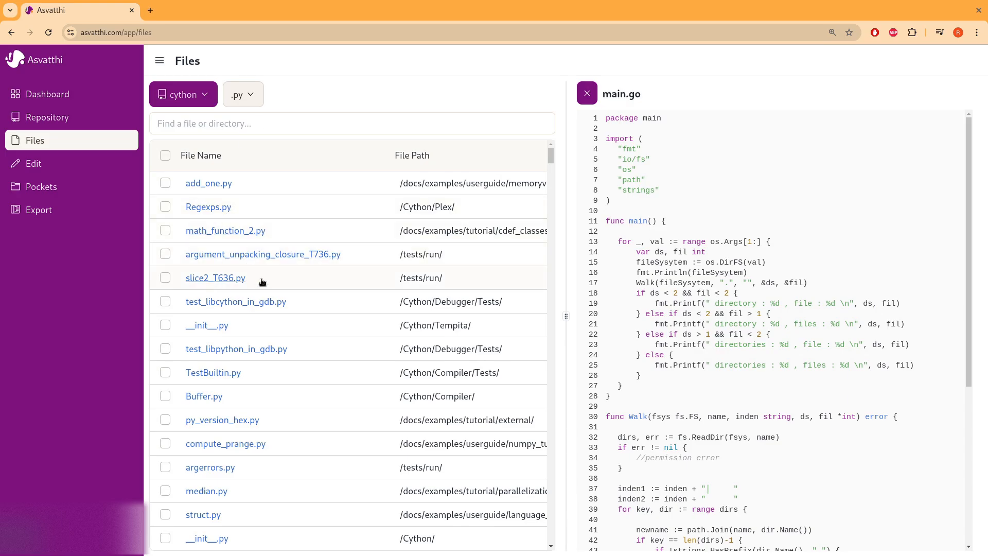
click(207, 207)
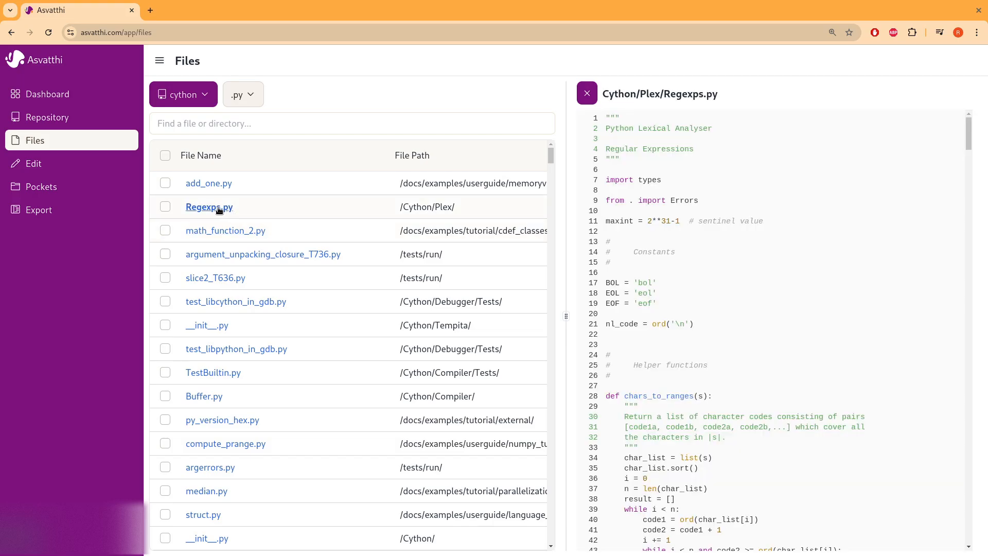
- Mark Regexps.py and math_function_2.py and run Parse file on them
scroll(792, 351, down, 20)
scroll(792, 352, down, 5)
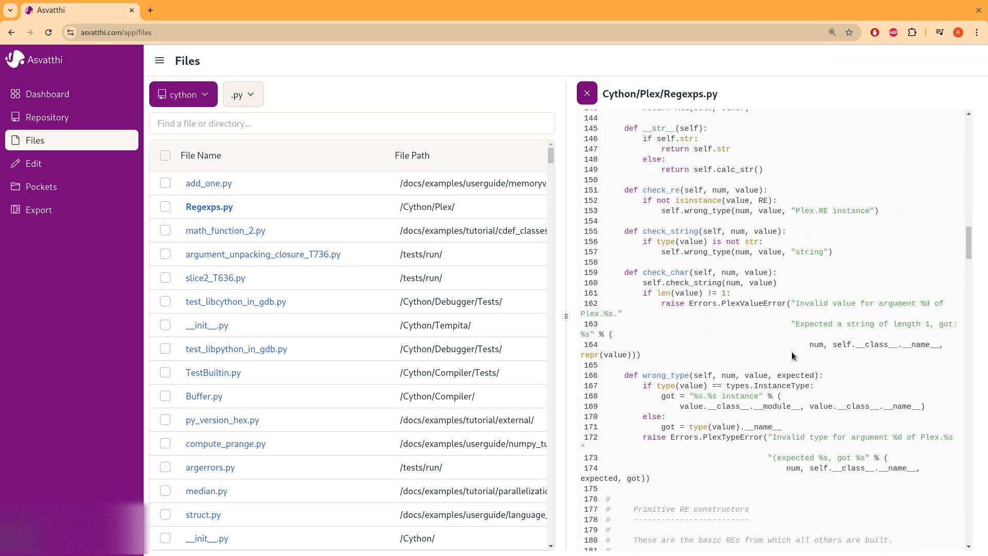
click(165, 207)
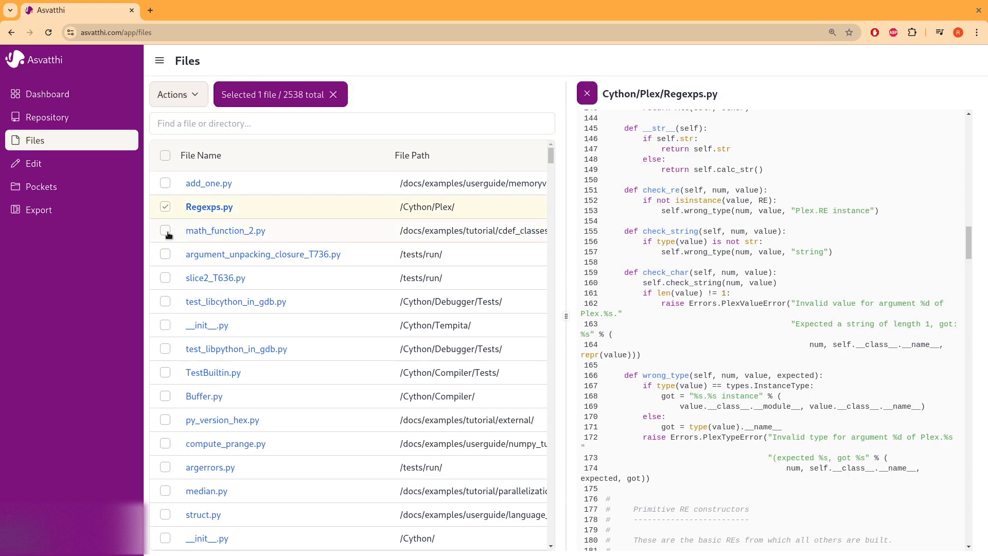
click(165, 230)
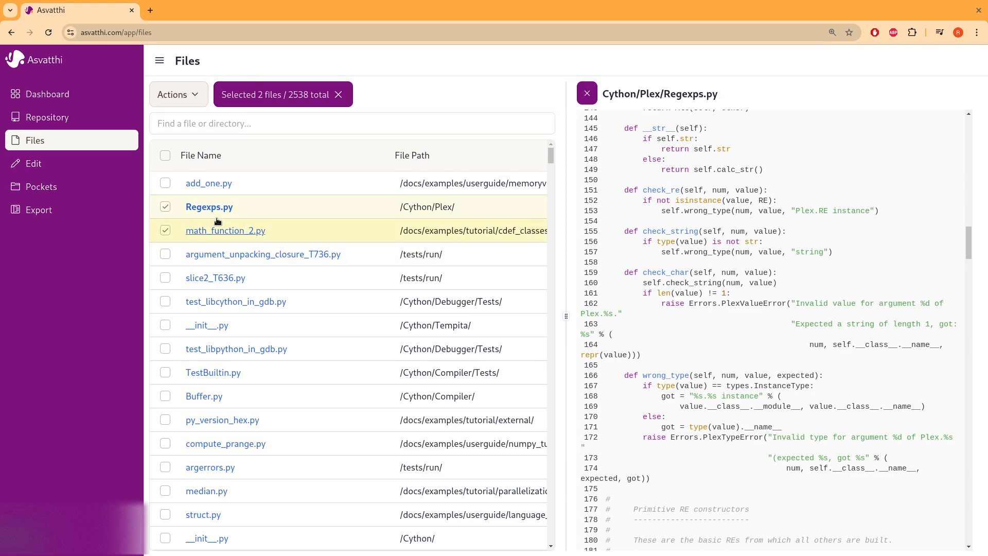
click(194, 103)
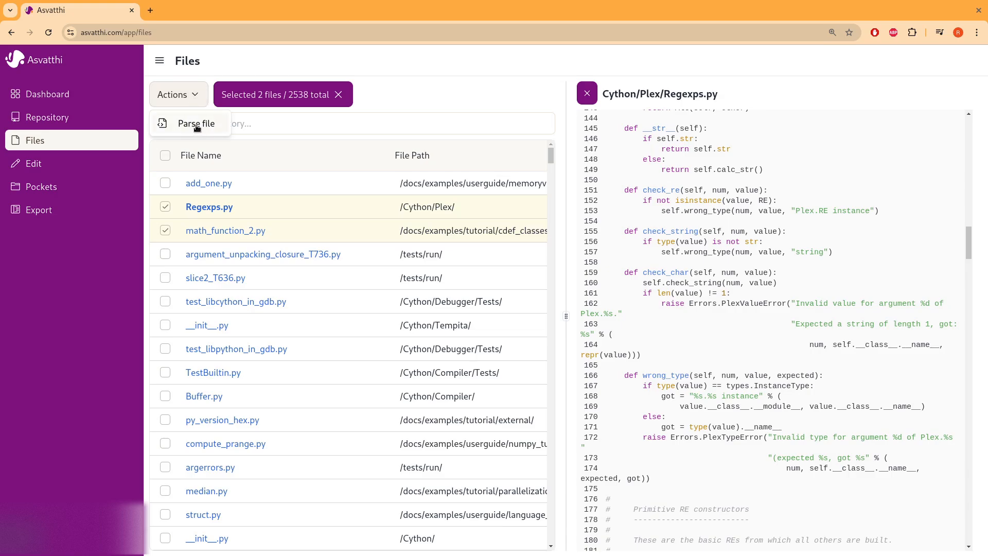
click(197, 127)
- On the Edit page, choose cython, list Regexps.py's objects, and view its source code
click(51, 165)
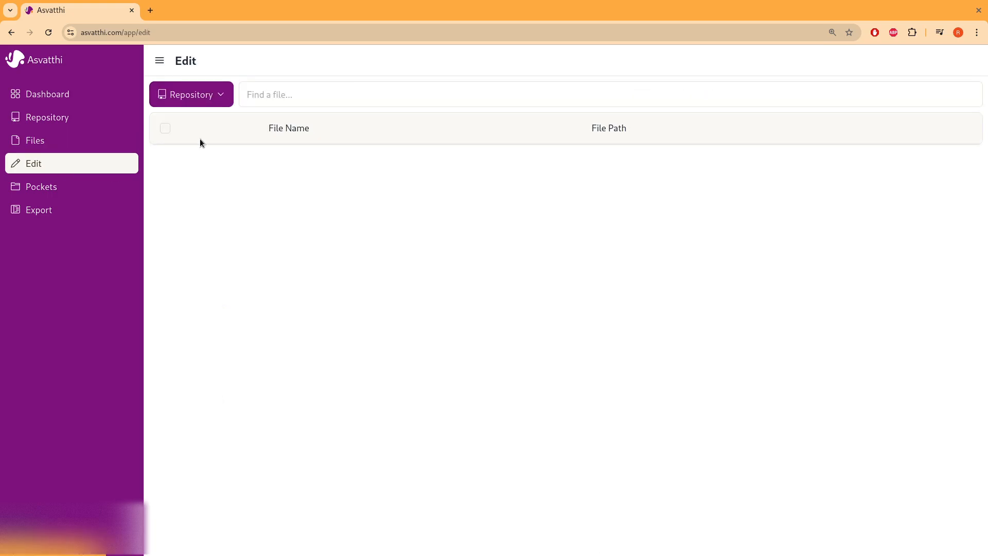
click(210, 91)
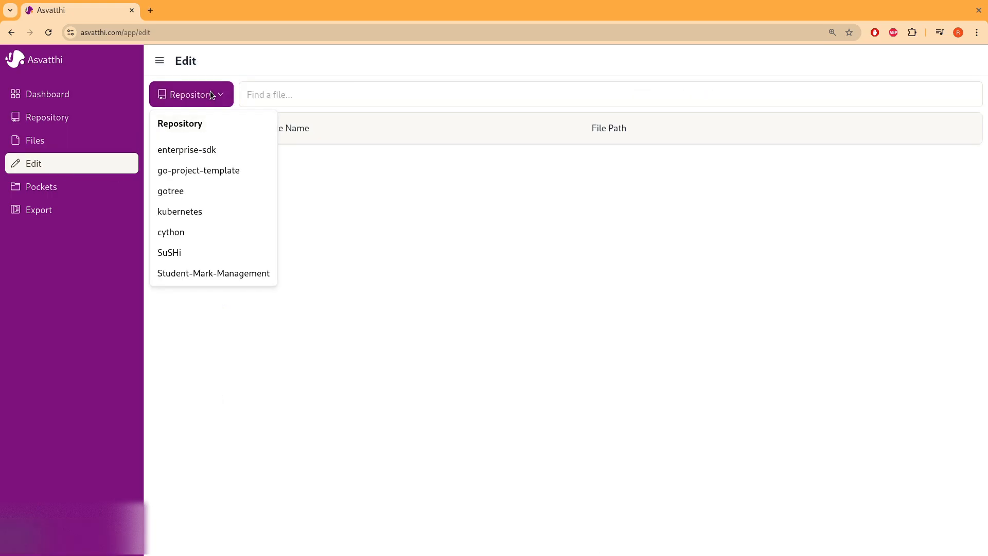
click(200, 232)
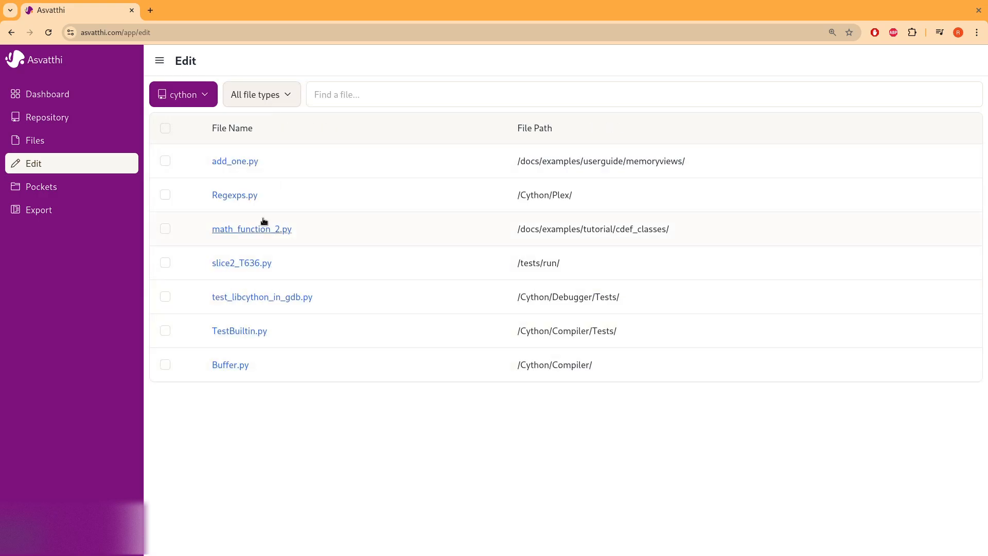
click(239, 198)
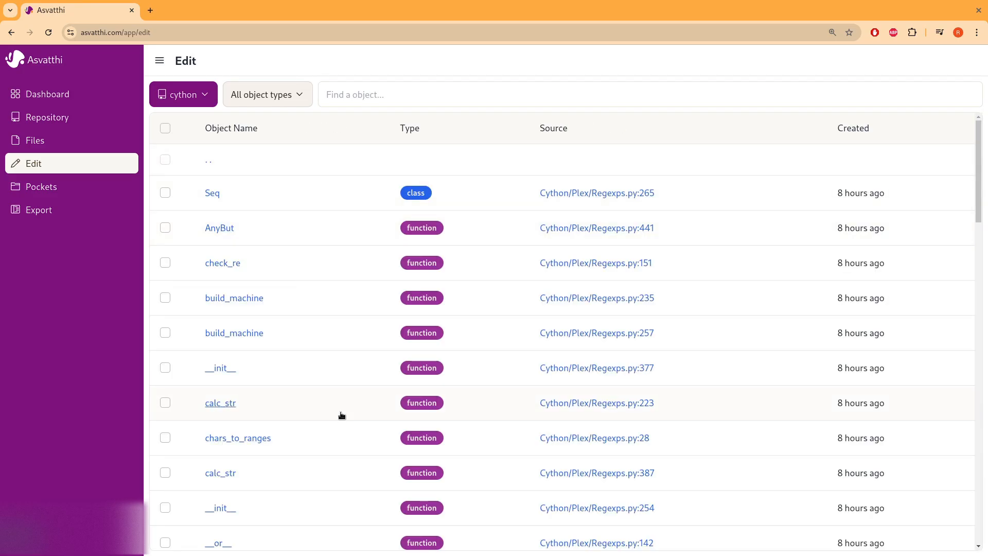
scroll(341, 415, down, 15)
scroll(341, 415, up, 8)
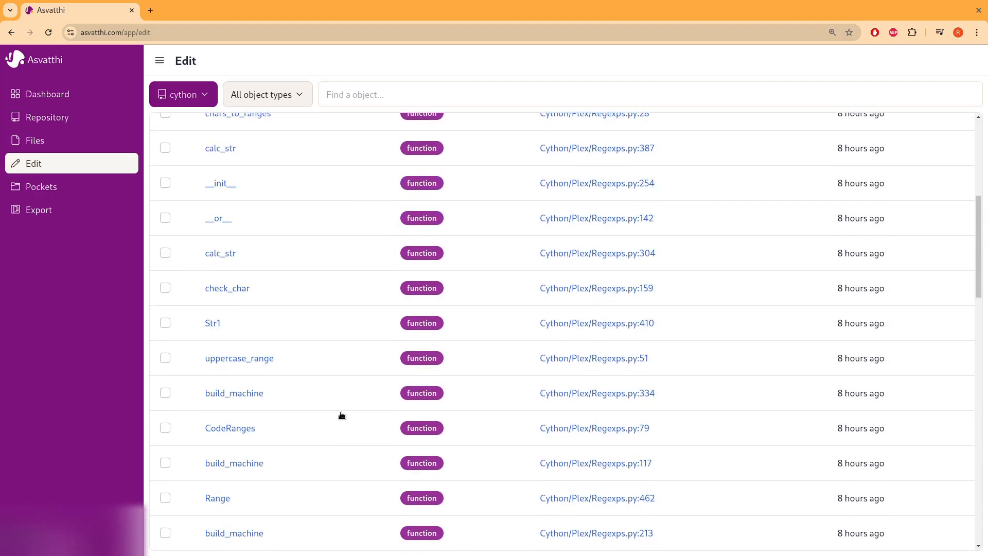
click(576, 291)
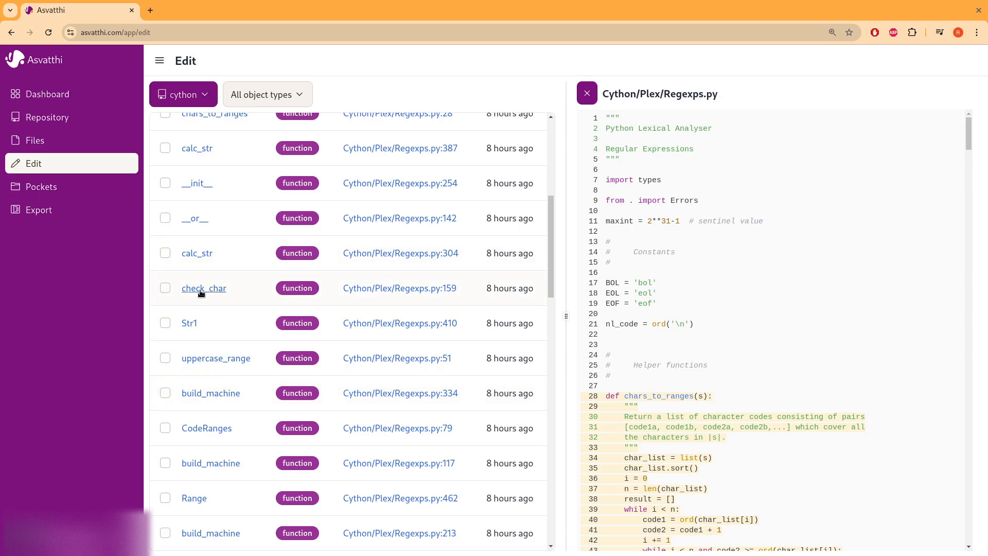
- View the check_char and Seq documentation
click(236, 292)
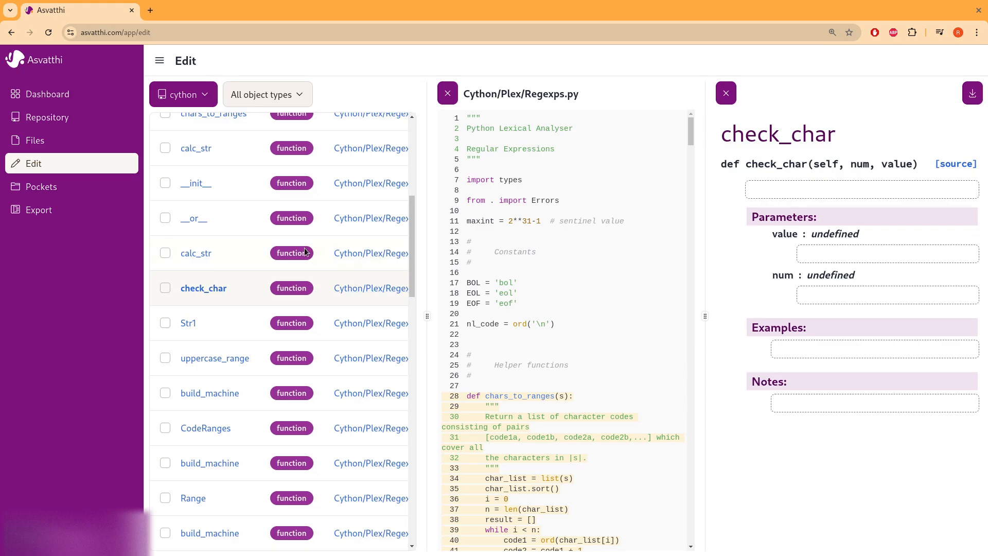
scroll(305, 252, up, 6)
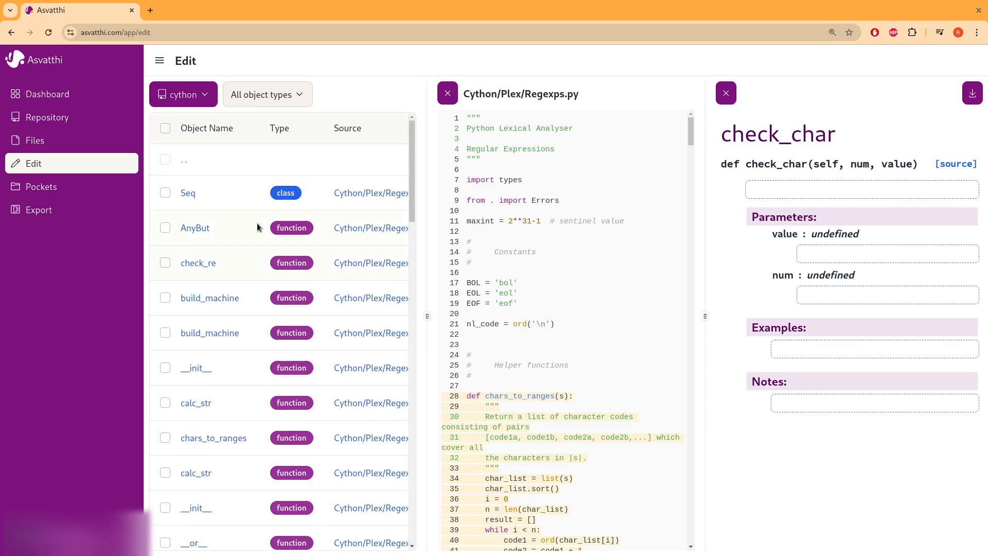
click(188, 193)
scroll(580, 305, down, 15)
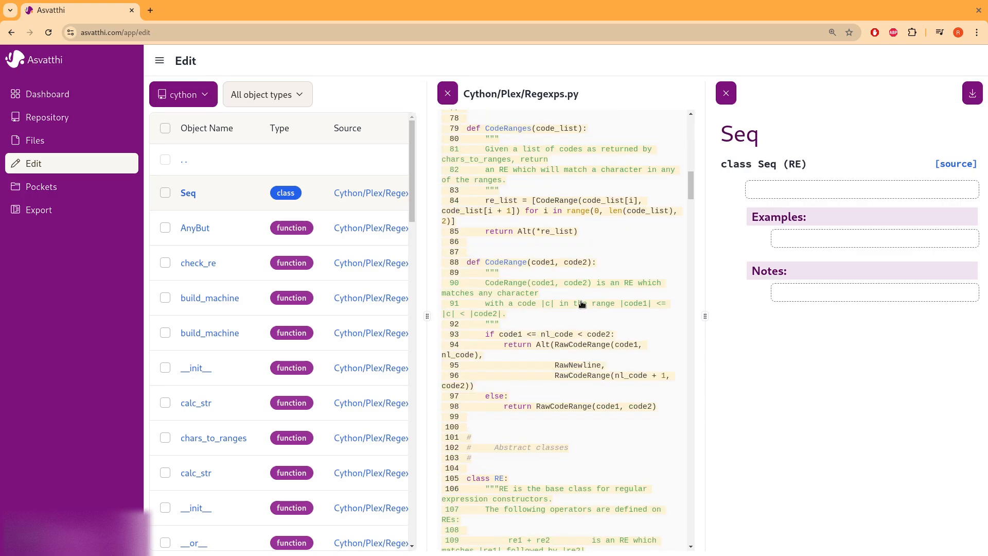
scroll(580, 304, down, 10)
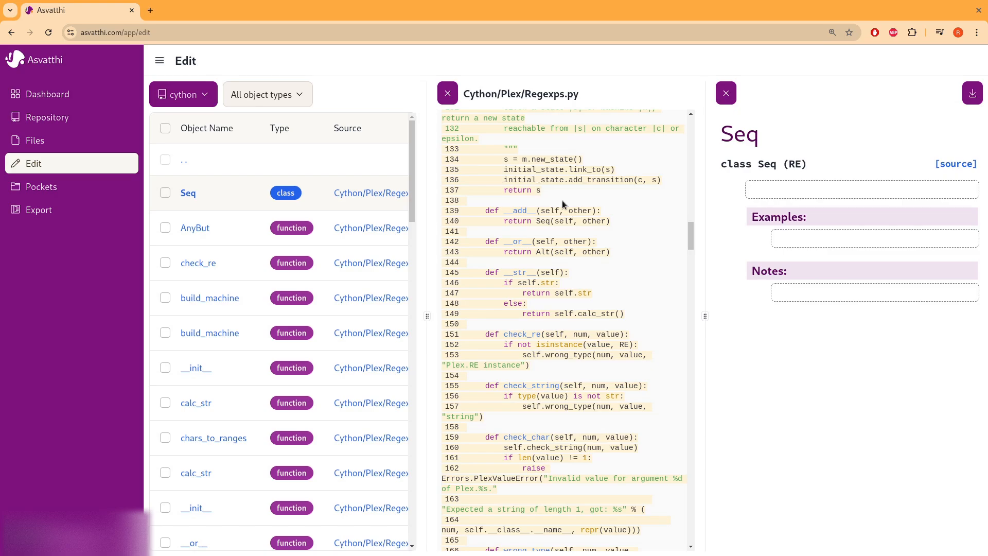
- Open AnyBut's documentation and give it the description 'jjhjh'
click(201, 228)
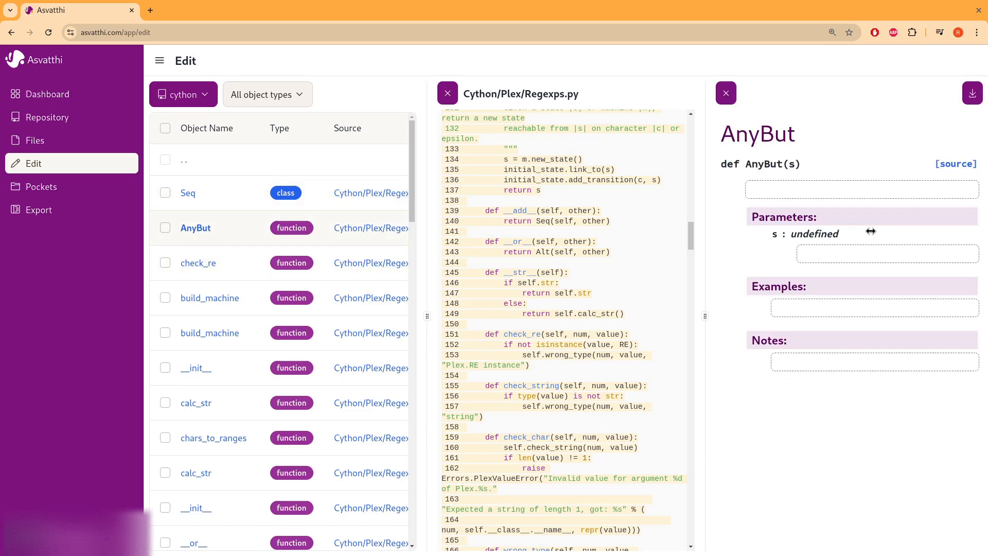
click(801, 195)
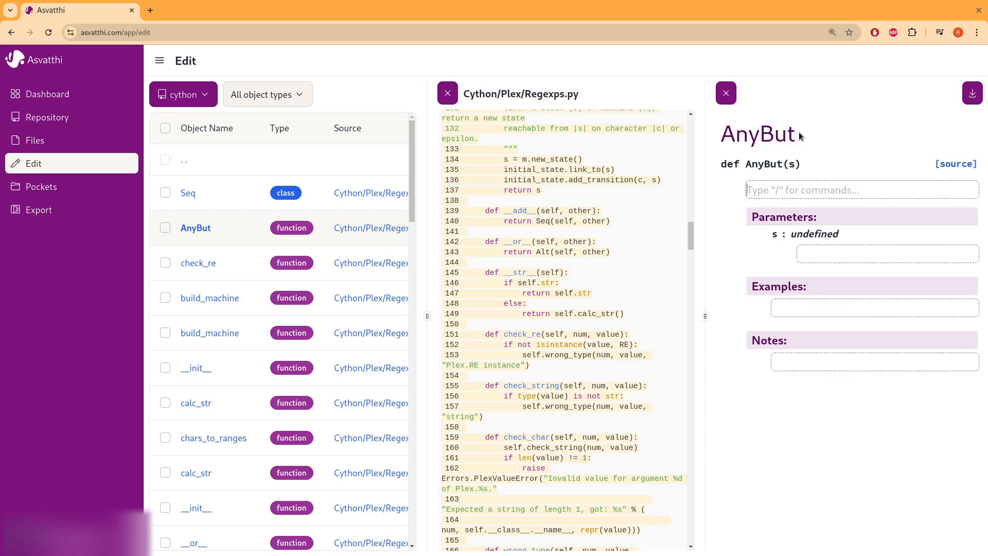
text(jjhjh)
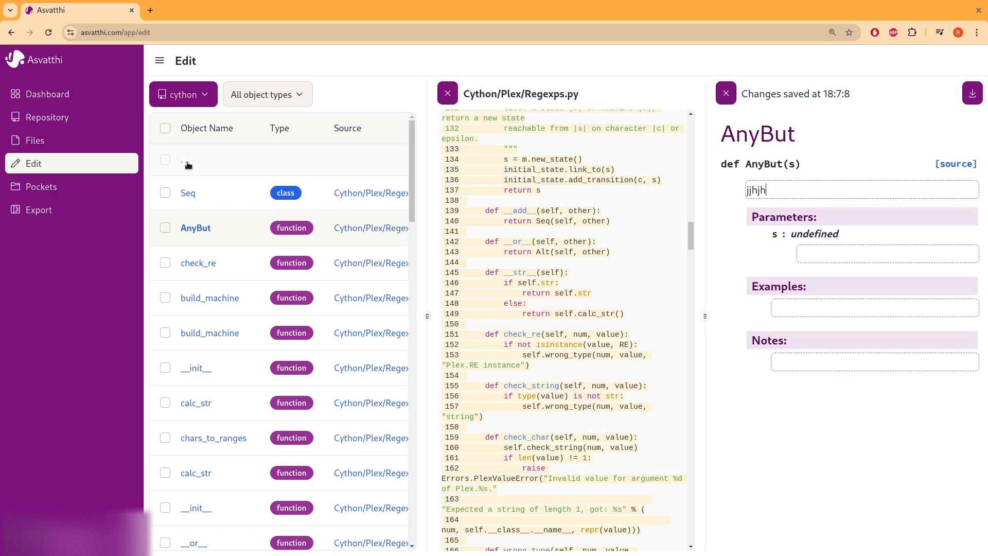
- Select the Seq, AnyBut and check_re objects
click(165, 193)
click(165, 230)
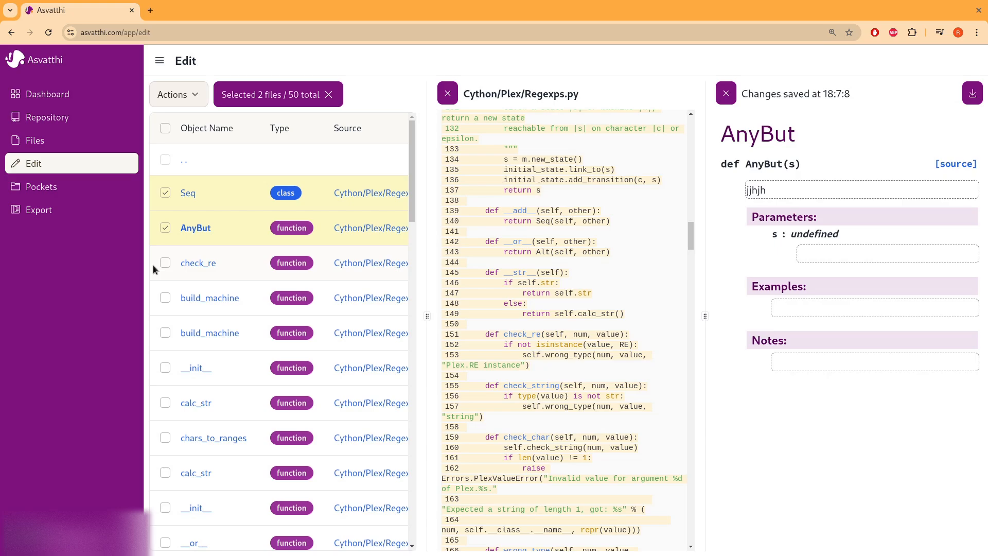
click(164, 263)
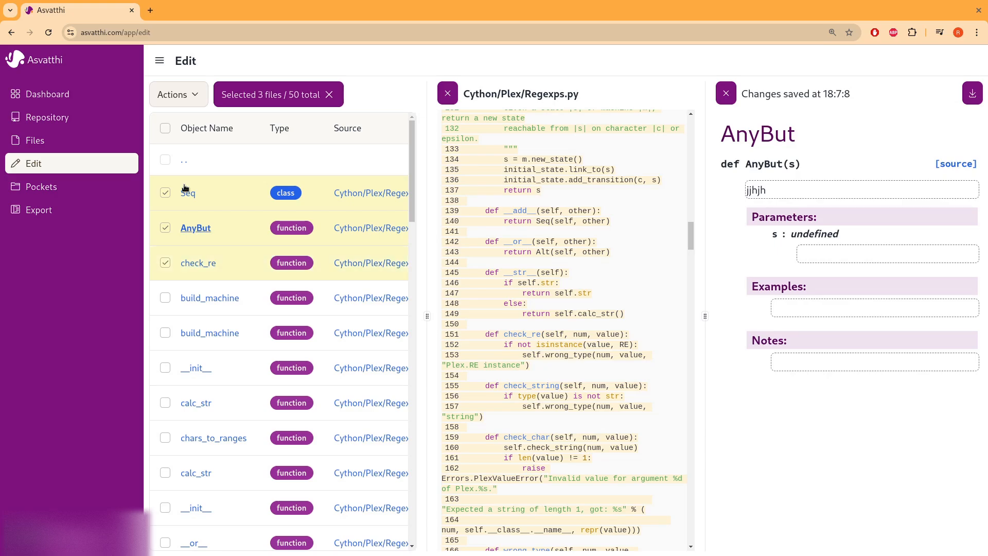
- Add the three selected objects to the deployment pocket from the Actions menu
click(191, 102)
mouse_move(216, 151)
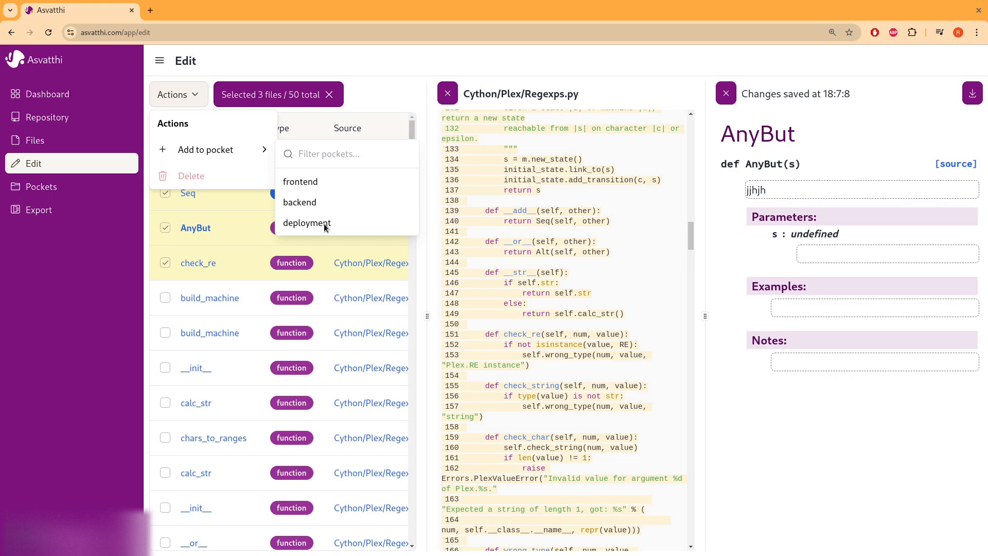
click(382, 208)
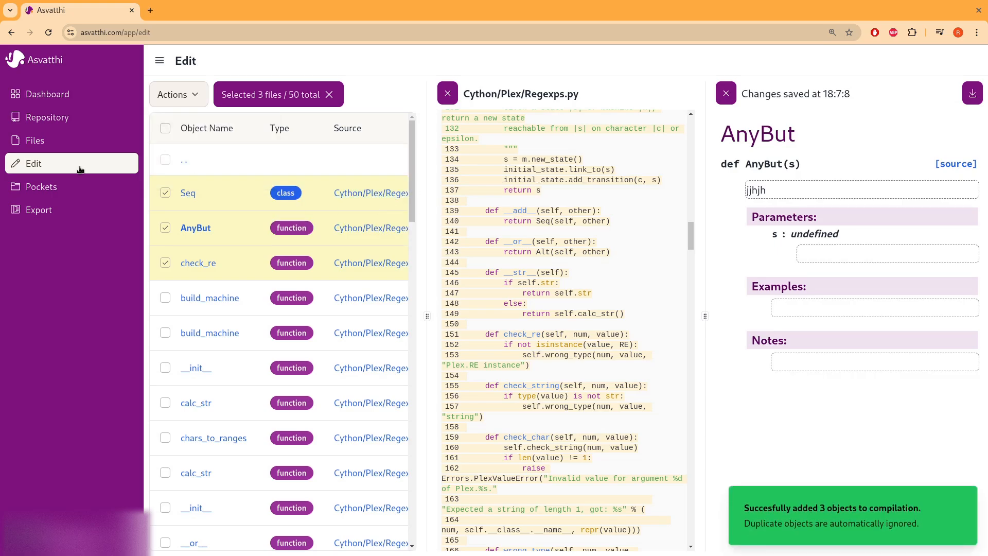
- Open the deployment pocket, view get_type_information_cname's documentation, and return to the pockets list
click(80, 190)
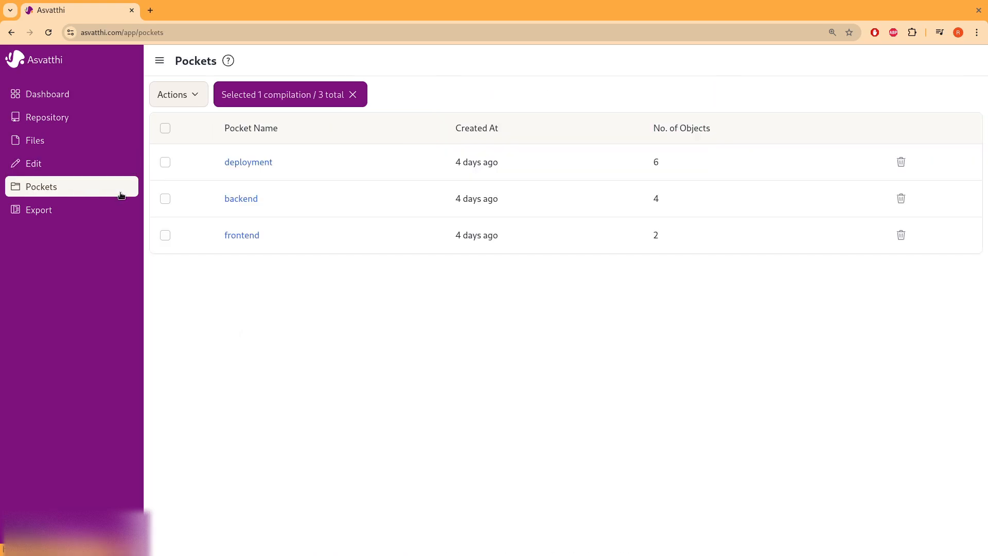
click(262, 163)
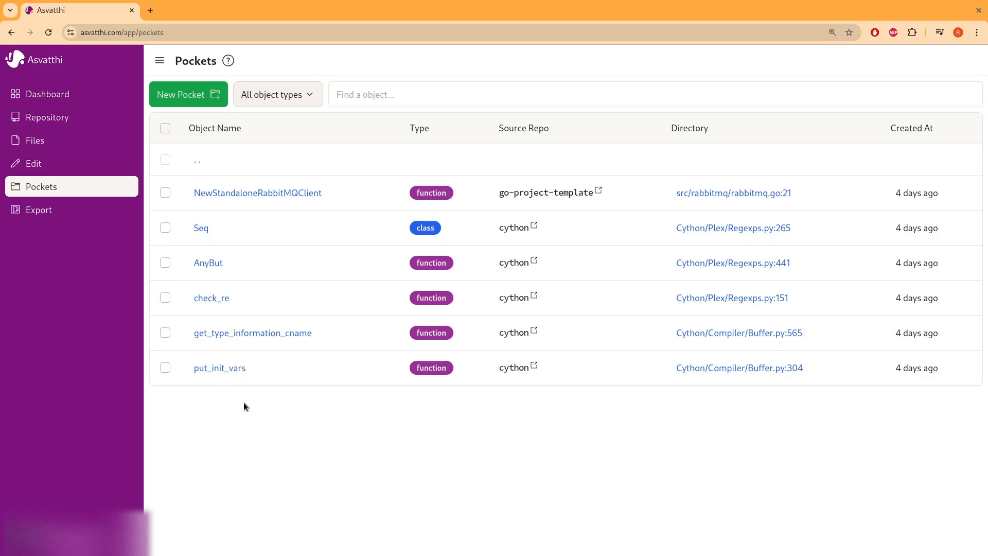
click(247, 336)
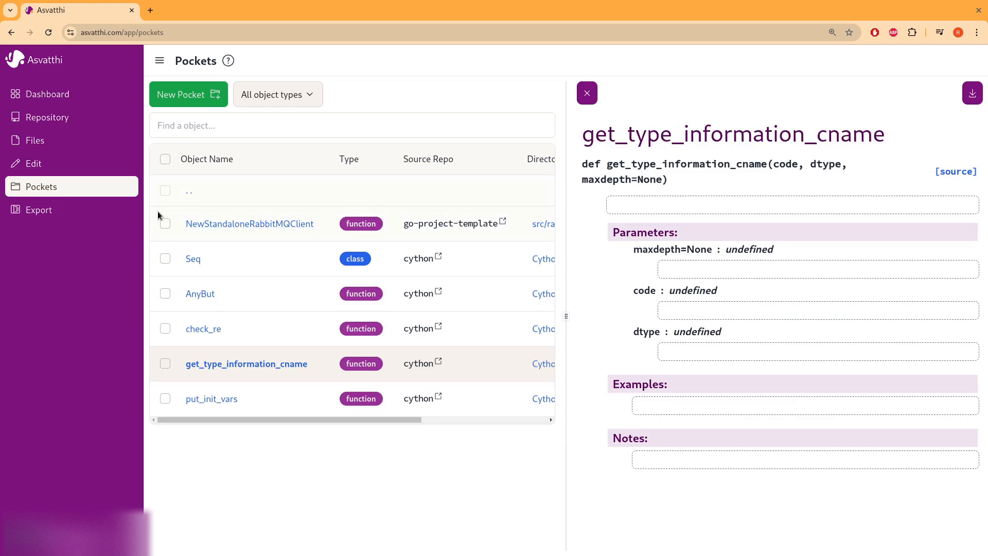
double_click(191, 191)
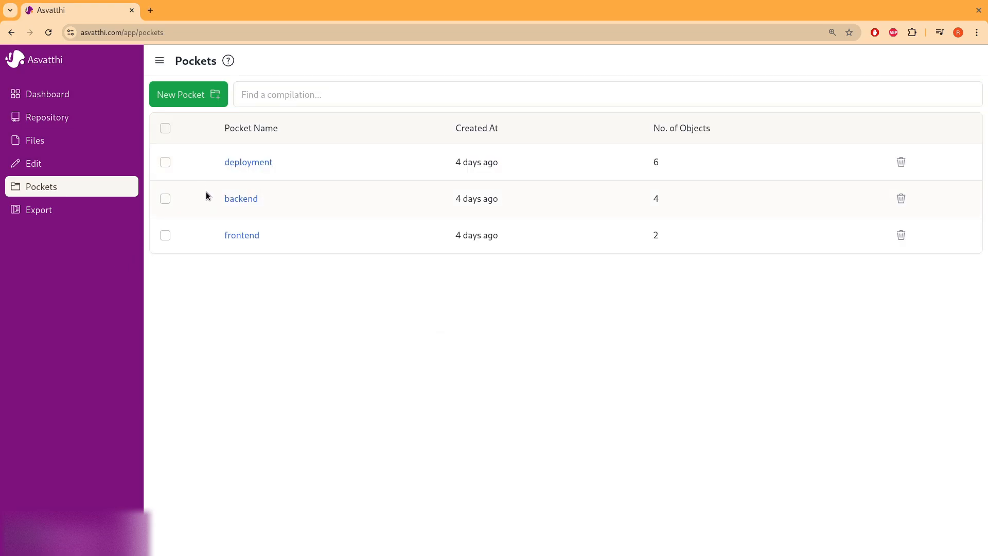
- Generate a static documentation site for the deployment pocket
click(166, 162)
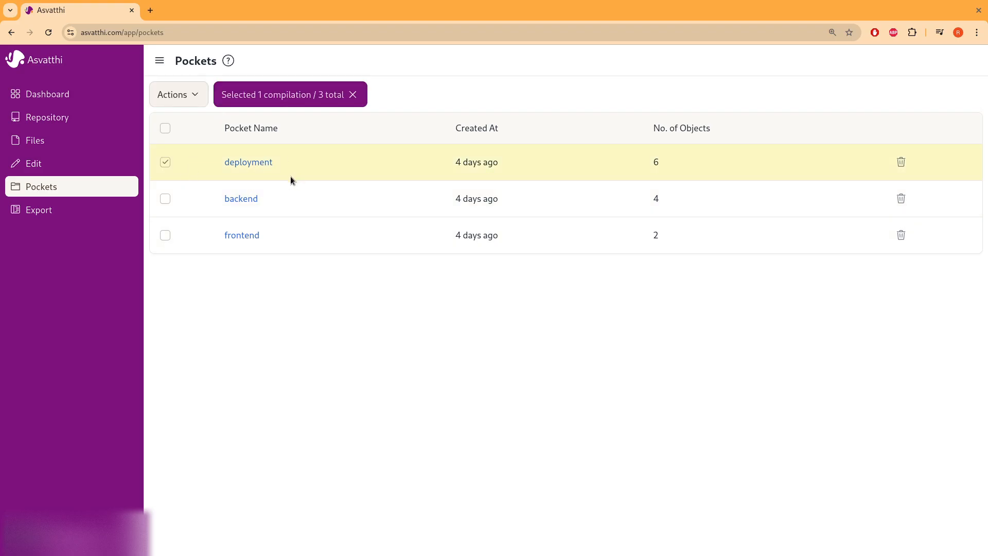
click(195, 99)
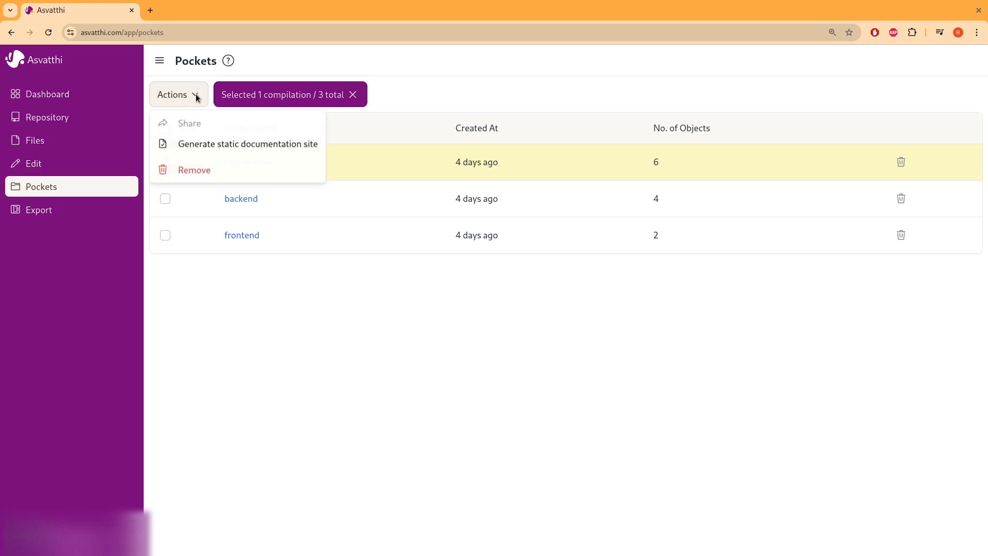
click(208, 148)
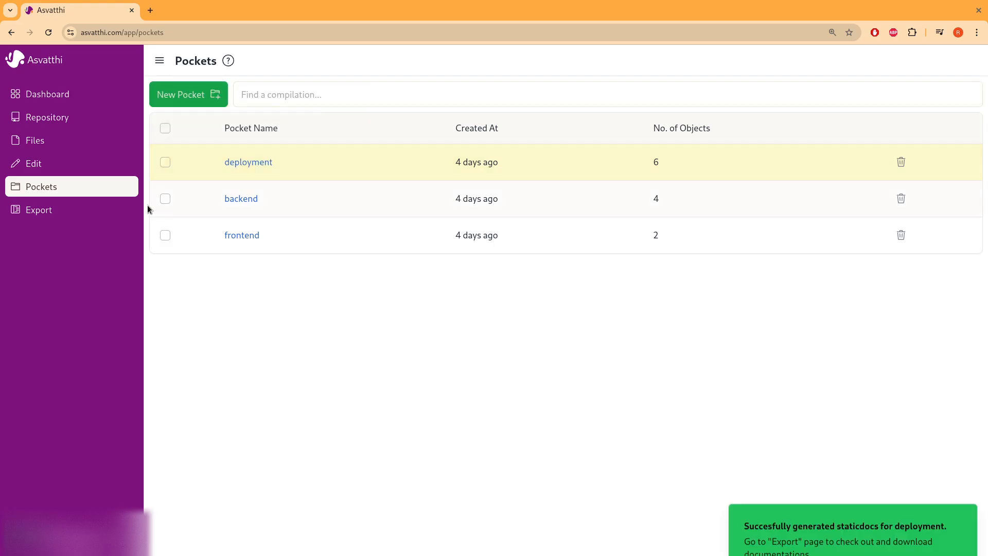
- Open the deployment export folder and download put_init_vars.html
click(80, 211)
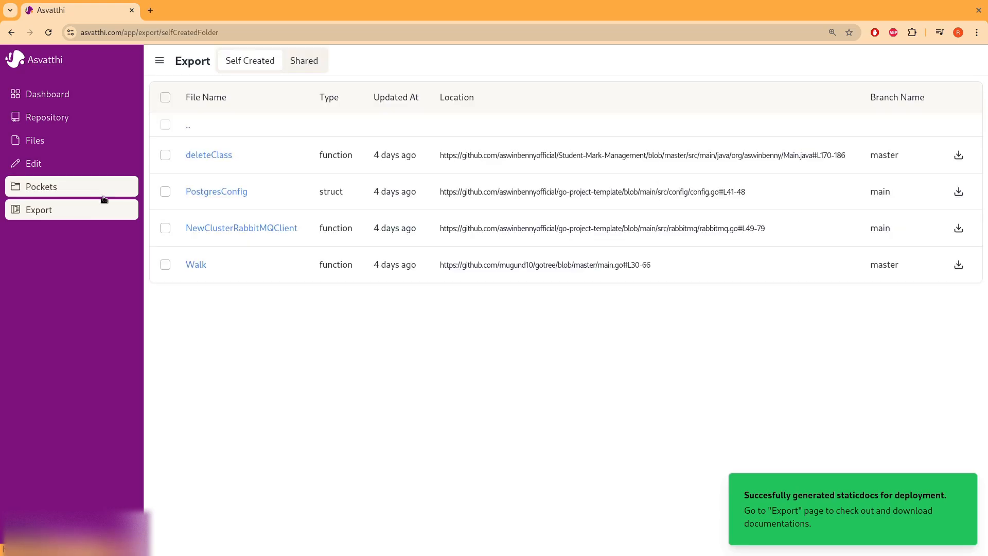
click(189, 130)
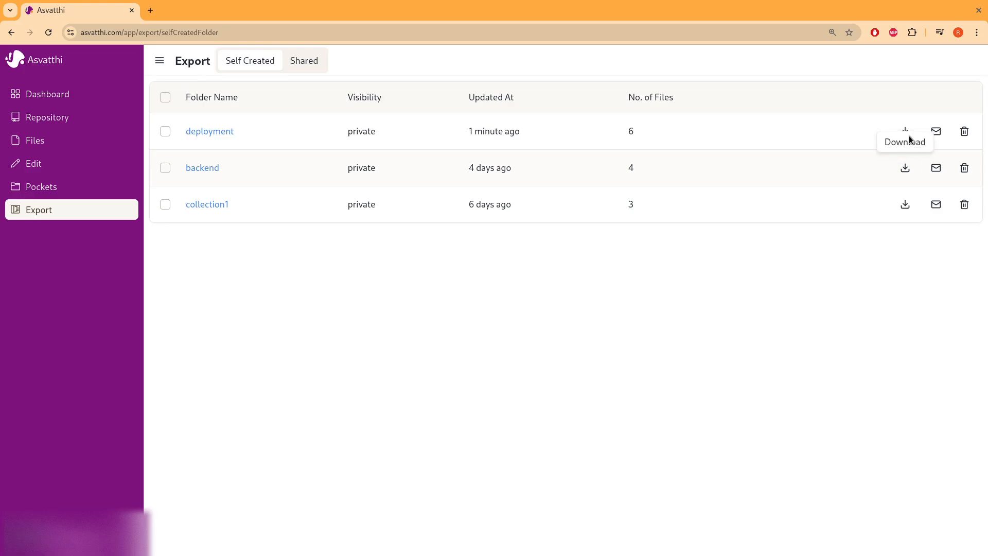
click(220, 131)
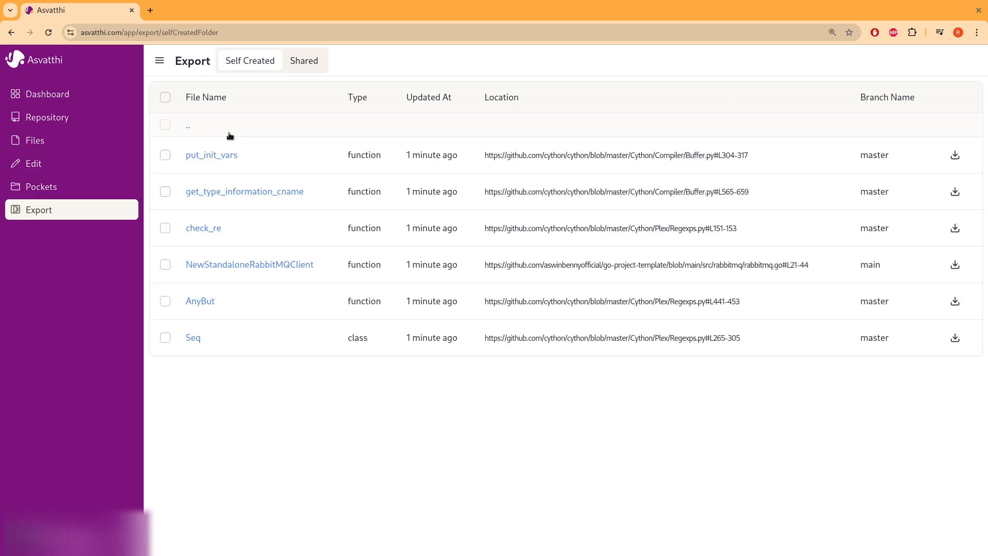
click(226, 155)
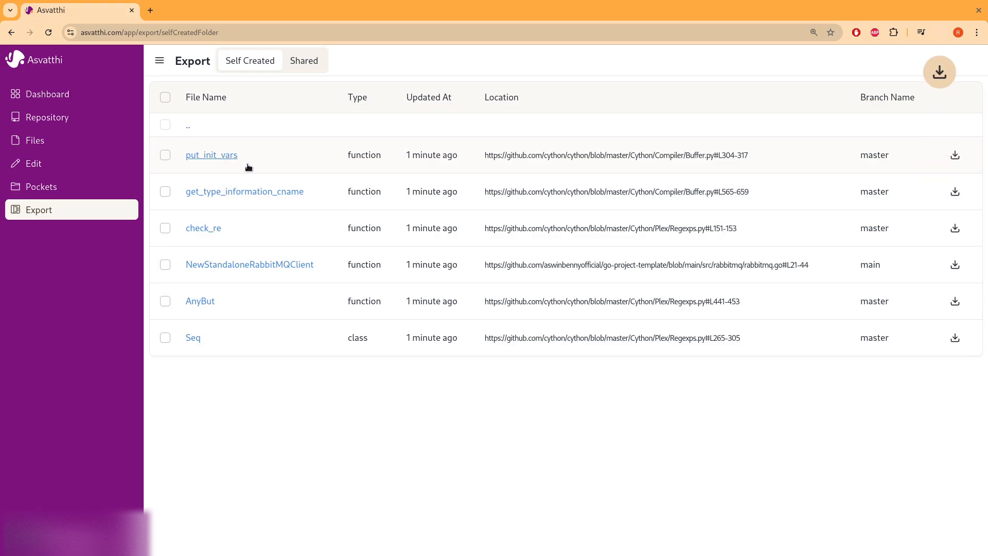
- Open put_init_vars.html in a browser tab and scroll through its definition, arguments and source details
click(844, 59)
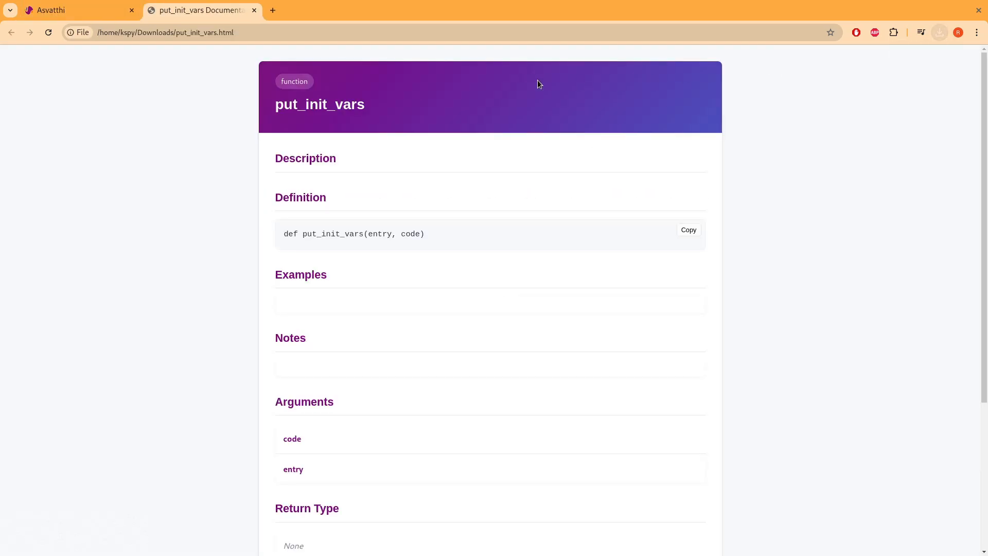
scroll(432, 355, down, 4)
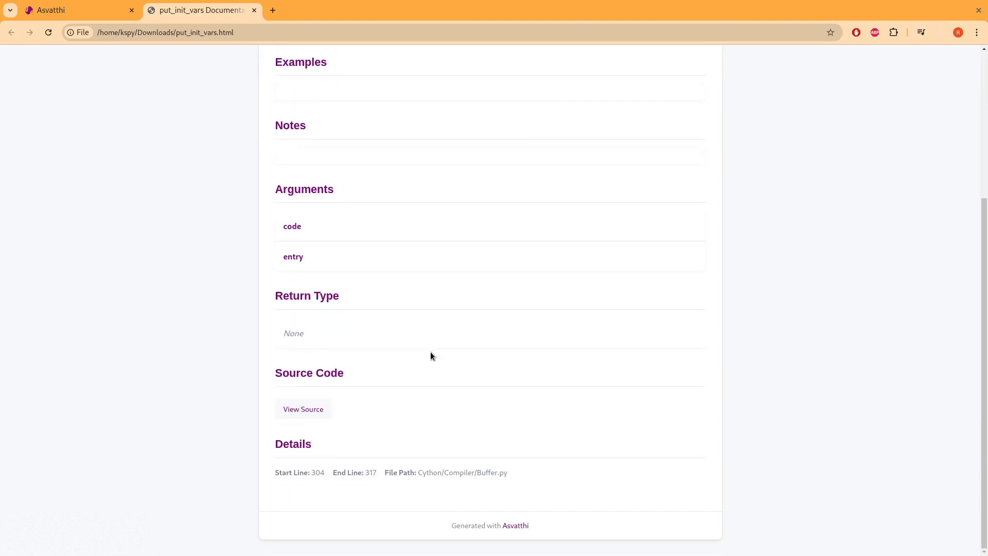
scroll(431, 355, up, 4)
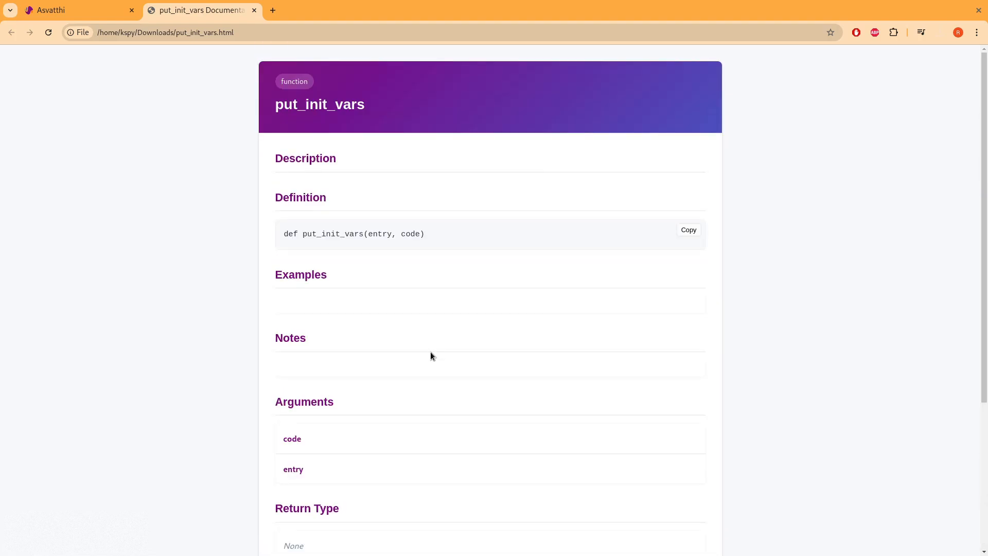
scroll(430, 354, down, 2)
scroll(430, 354, up, 1)
scroll(431, 355, down, 4)
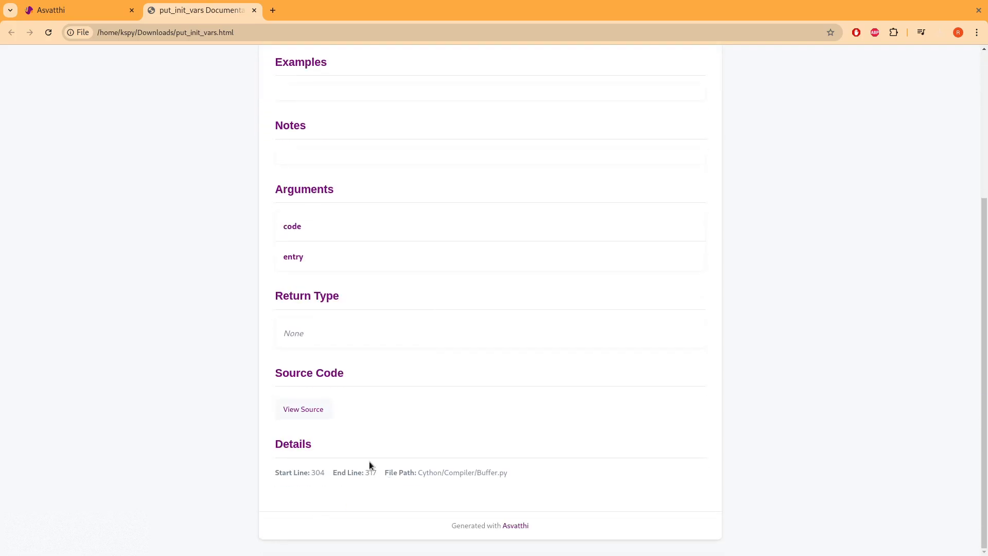
scroll(456, 378, up, 4)
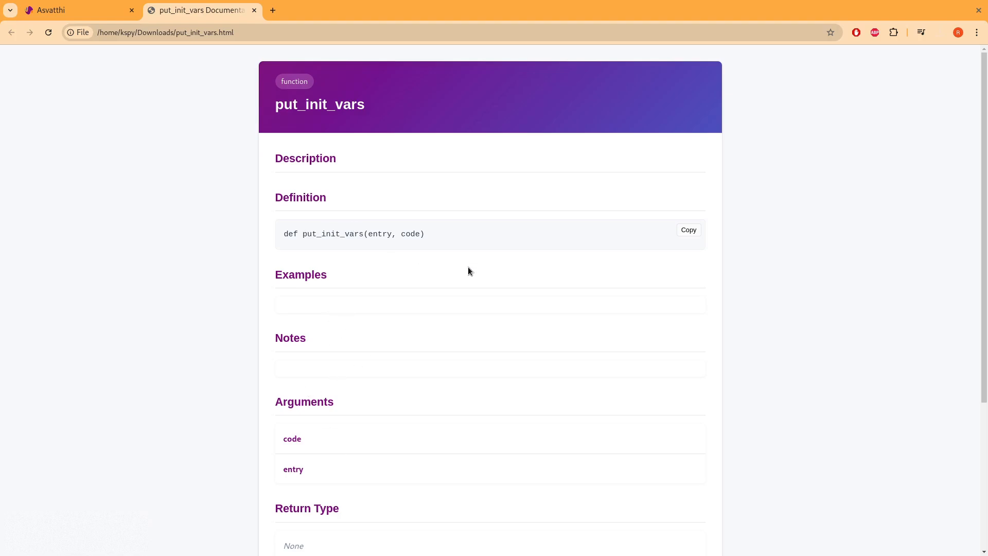
scroll(469, 267, down, 4)
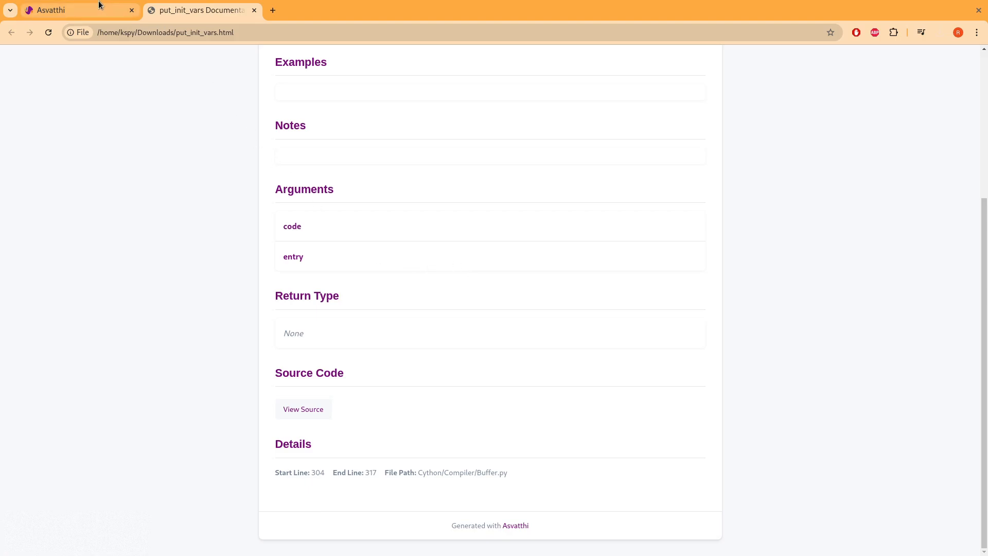
mouse_move(99, 4)
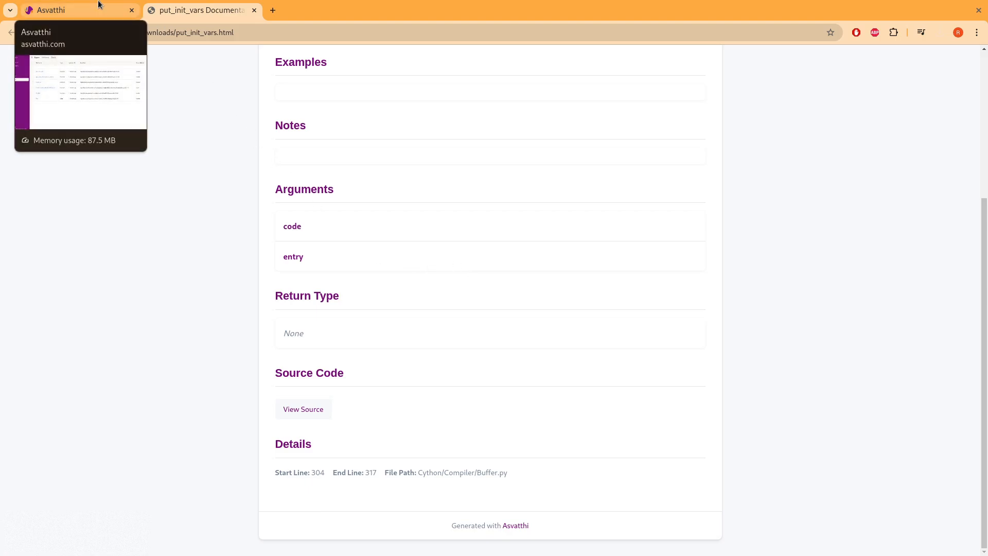
- Back on the Export folder list, start sharing deployment by e-mail with a recipient address, then close without sharing
click(86, 10)
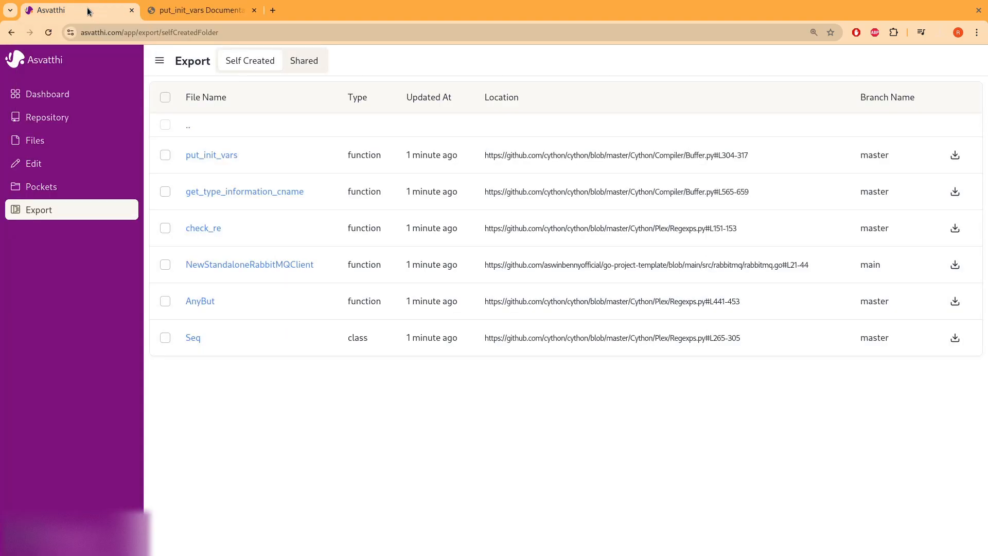
click(188, 127)
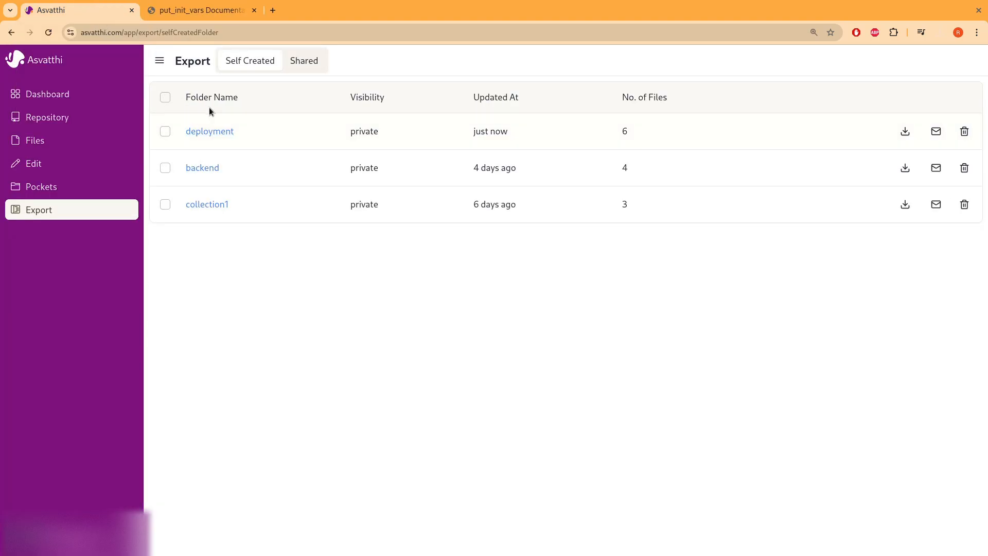
click(936, 131)
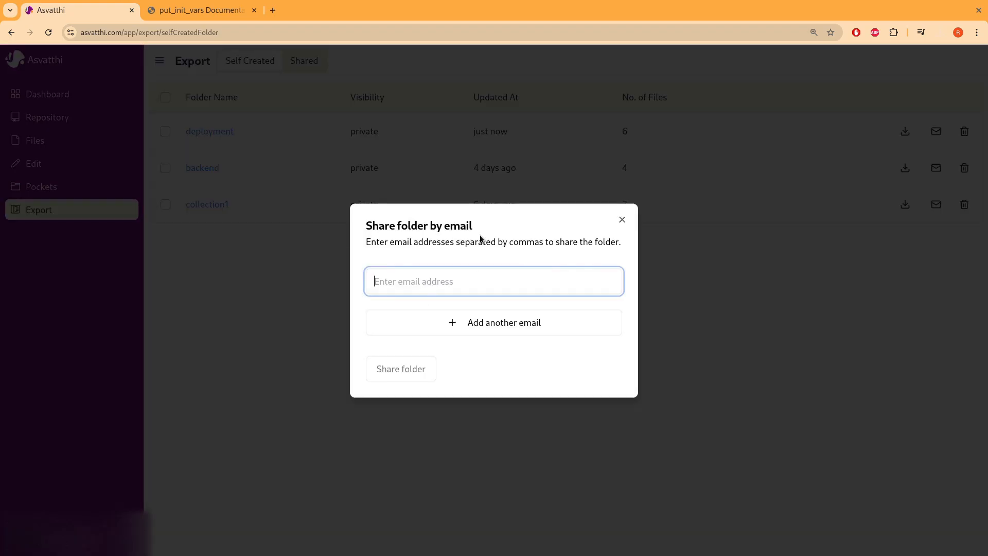
click(540, 323)
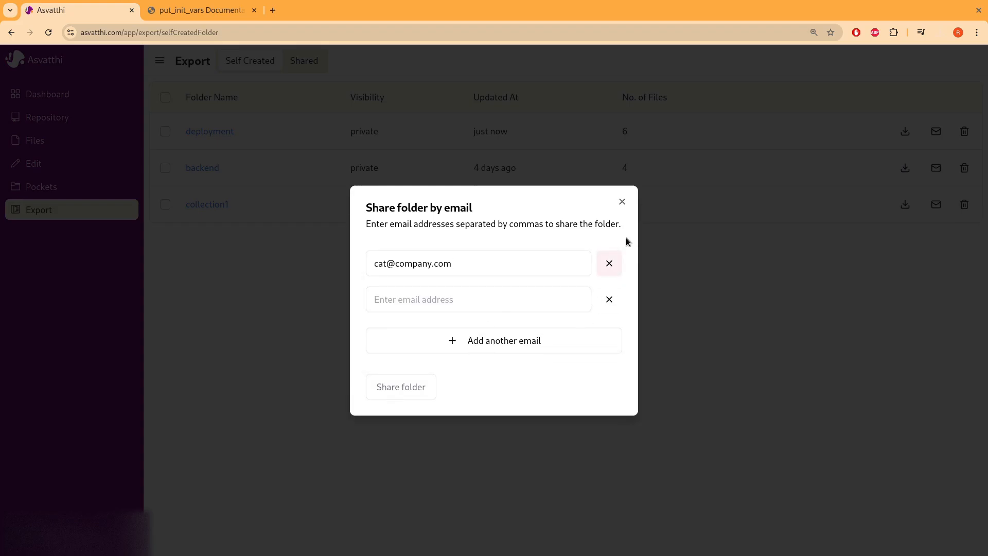
click(622, 201)
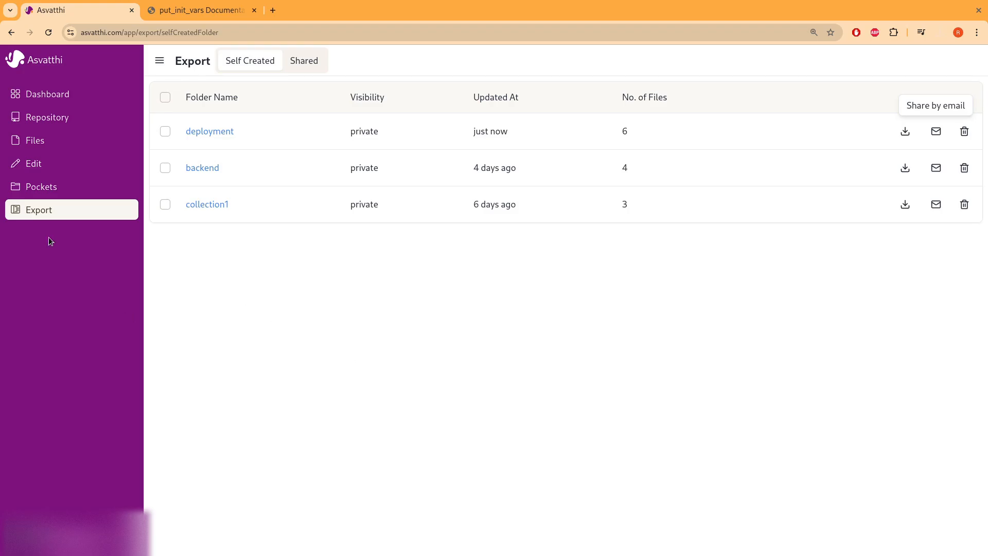
- Visit the dashboard and connected repositories, checking the cython repository's branch list
click(65, 96)
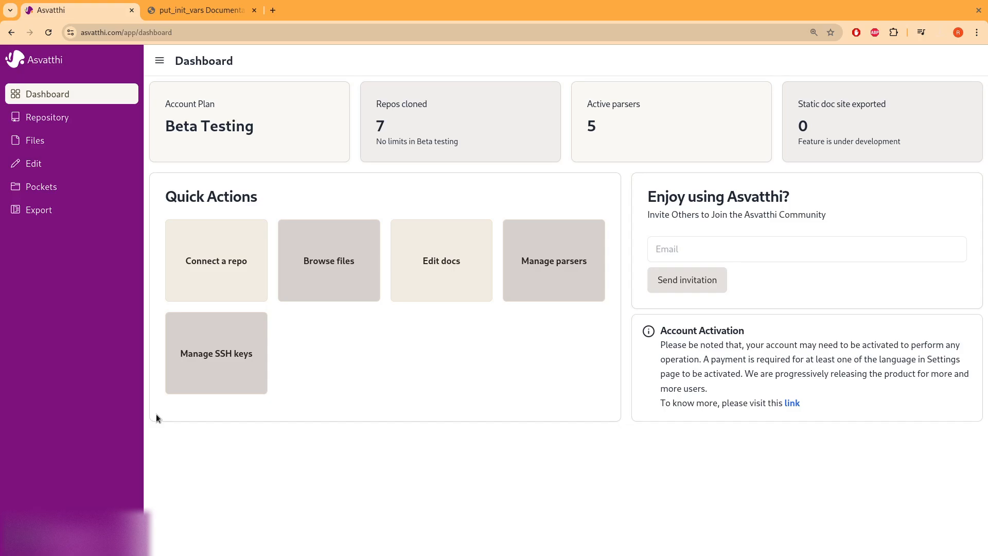
click(76, 124)
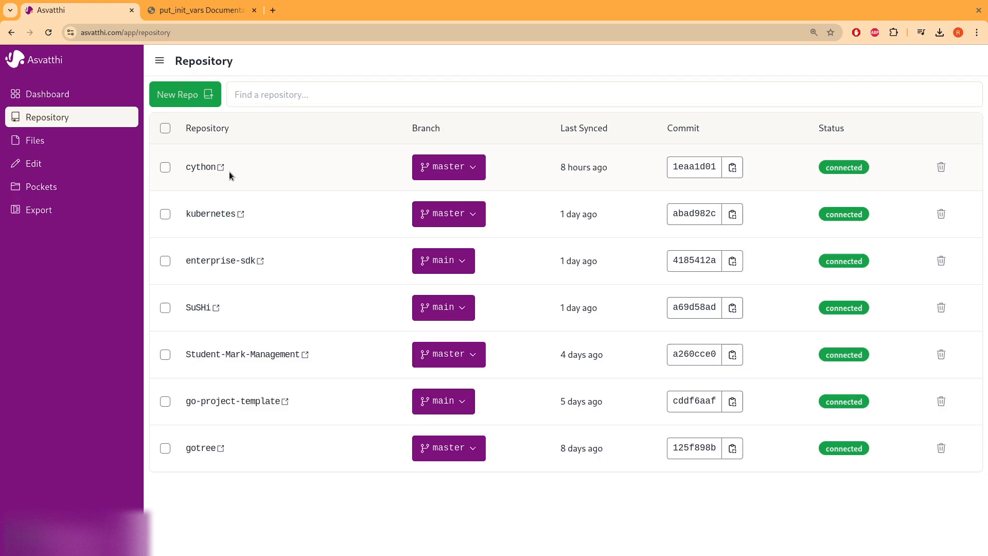
click(474, 170)
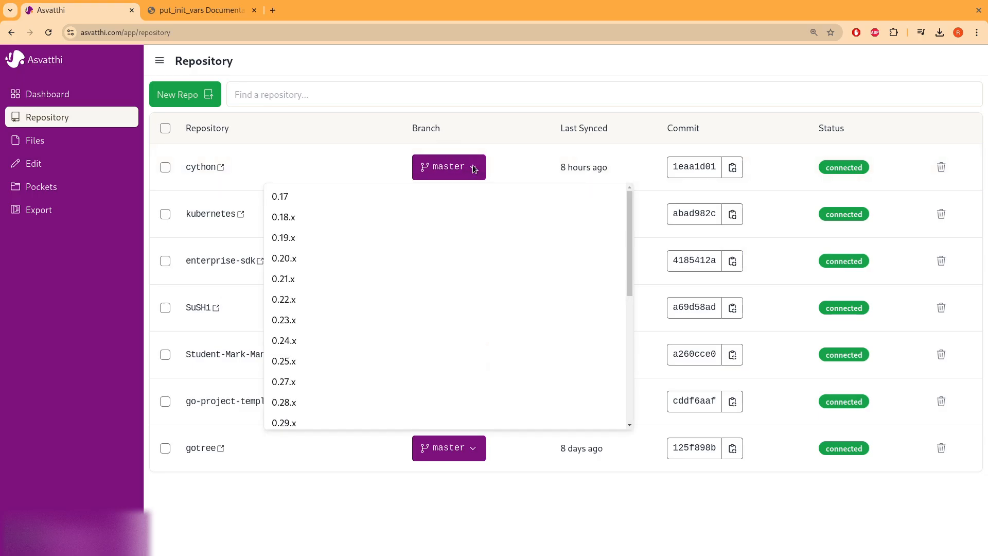
click(474, 169)
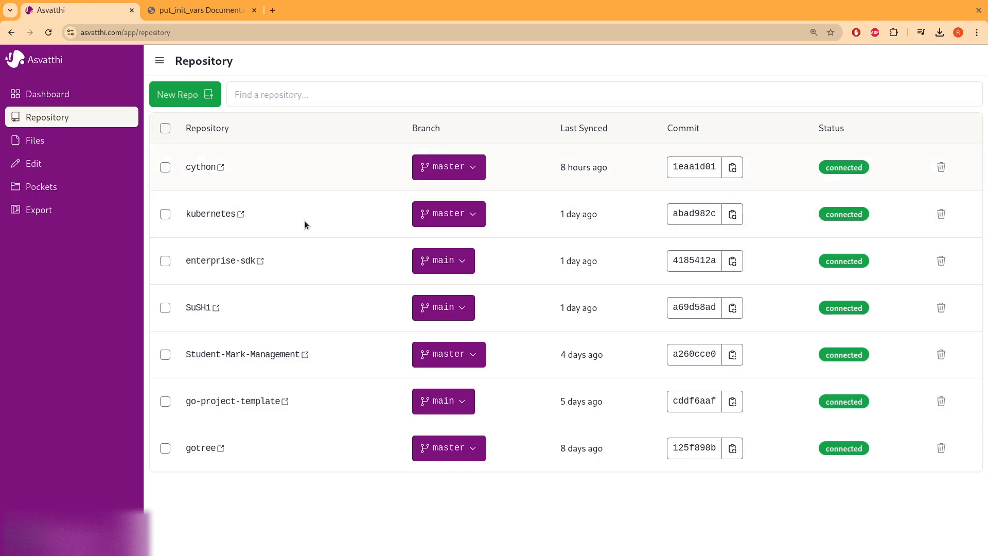
- In Files, clear the two-file selection and filter by the cython repository
click(43, 144)
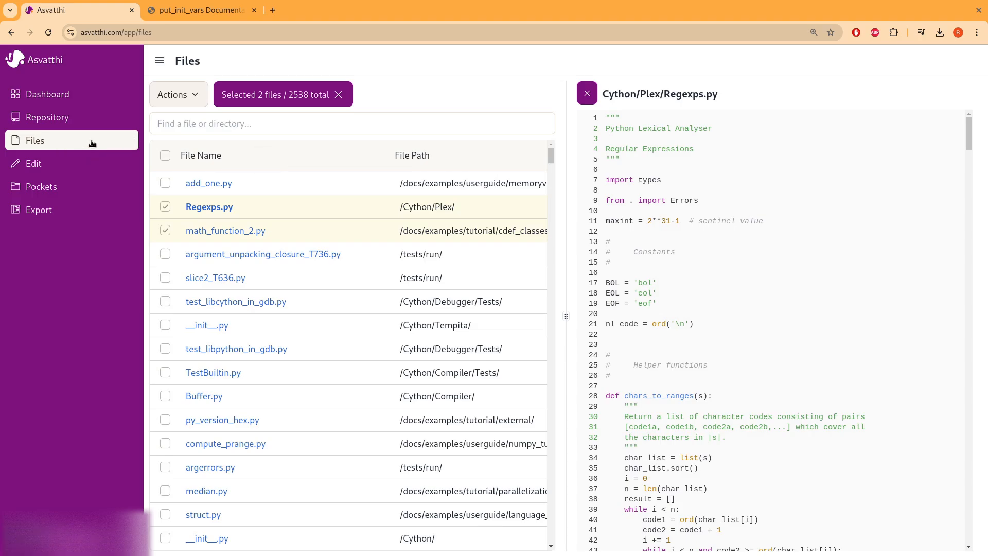
click(344, 95)
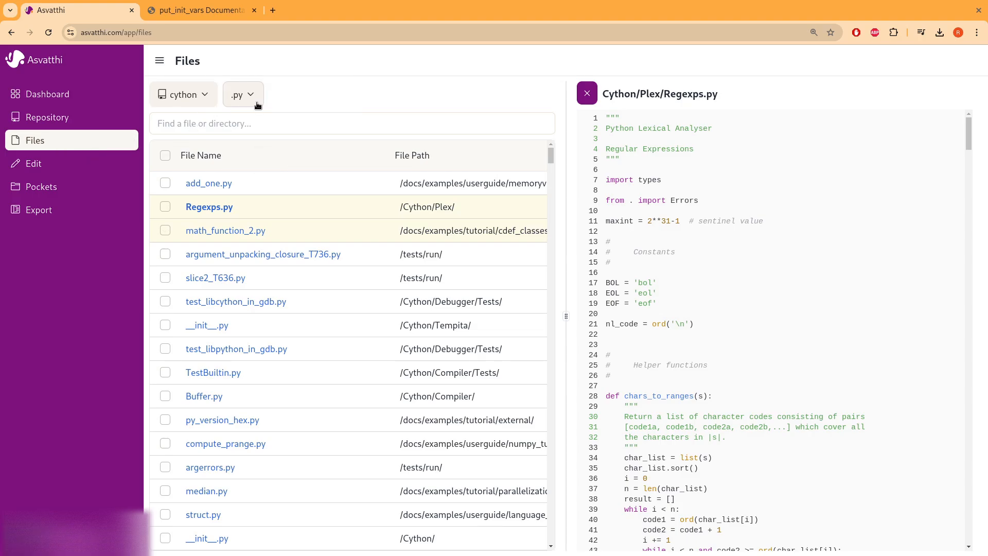
click(208, 96)
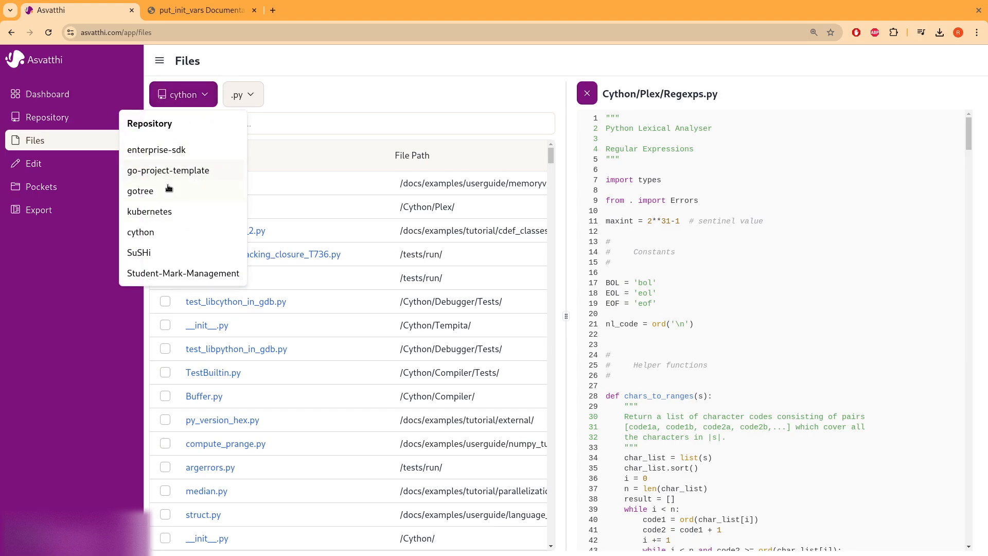
click(154, 233)
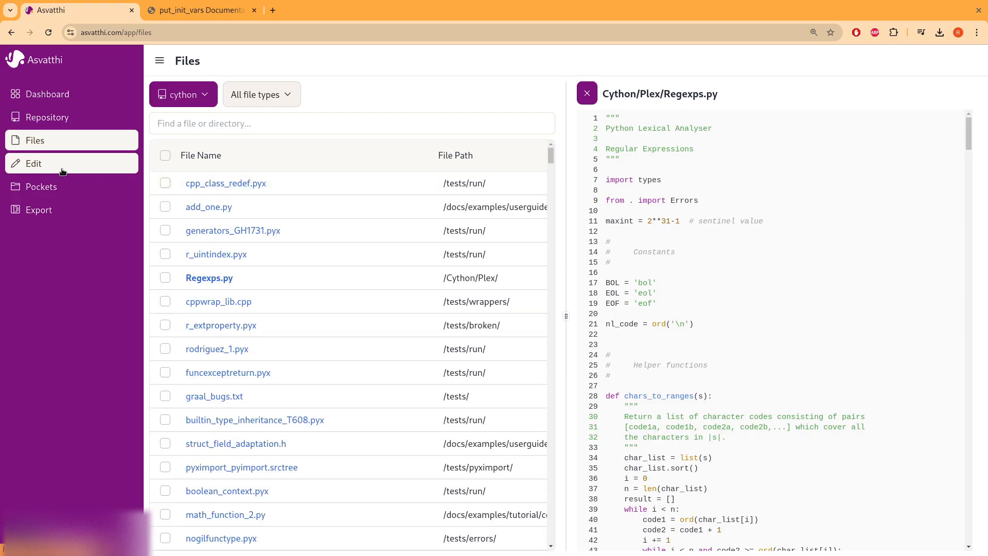
- Close the Regexps.py code viewer in Edit and view the backend pocket's objects
click(80, 169)
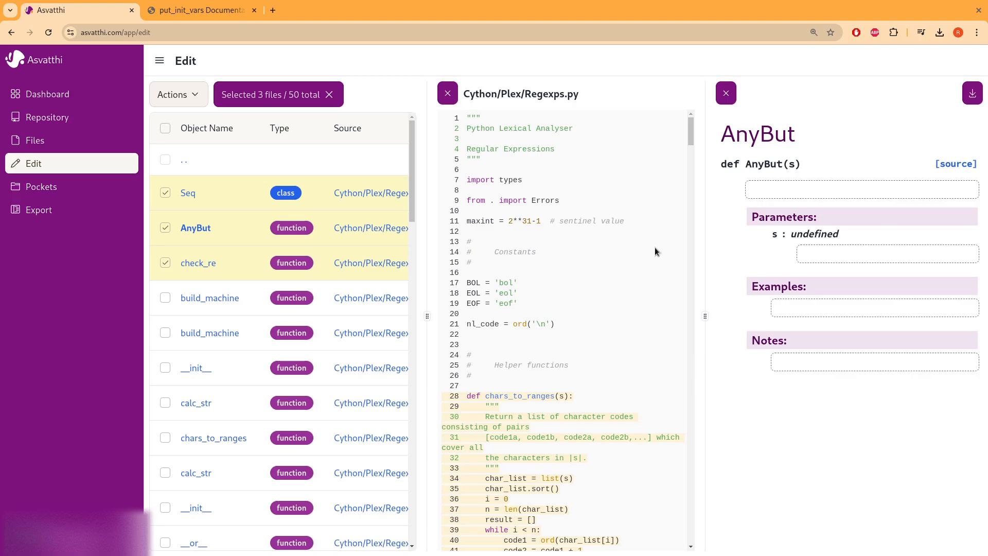
click(448, 93)
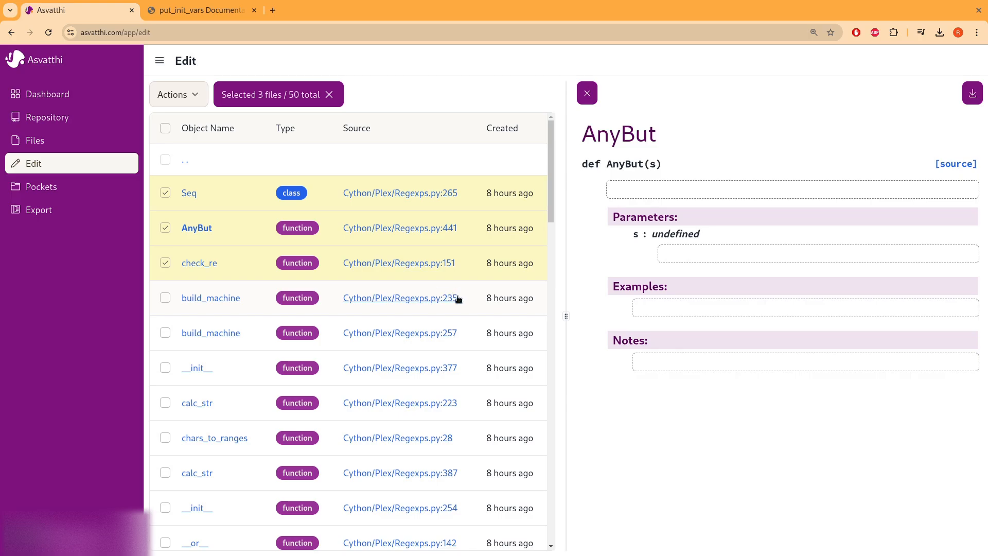
click(63, 195)
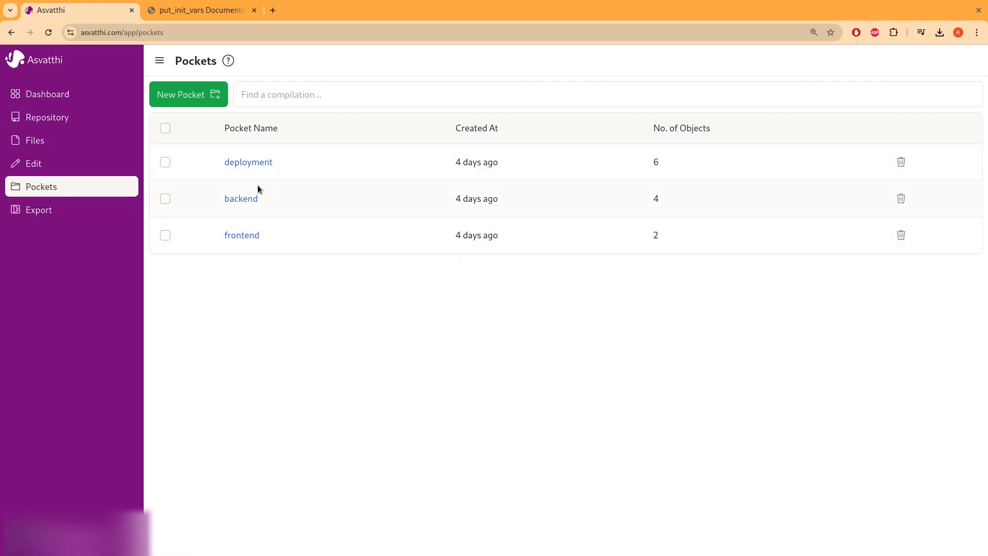
click(242, 198)
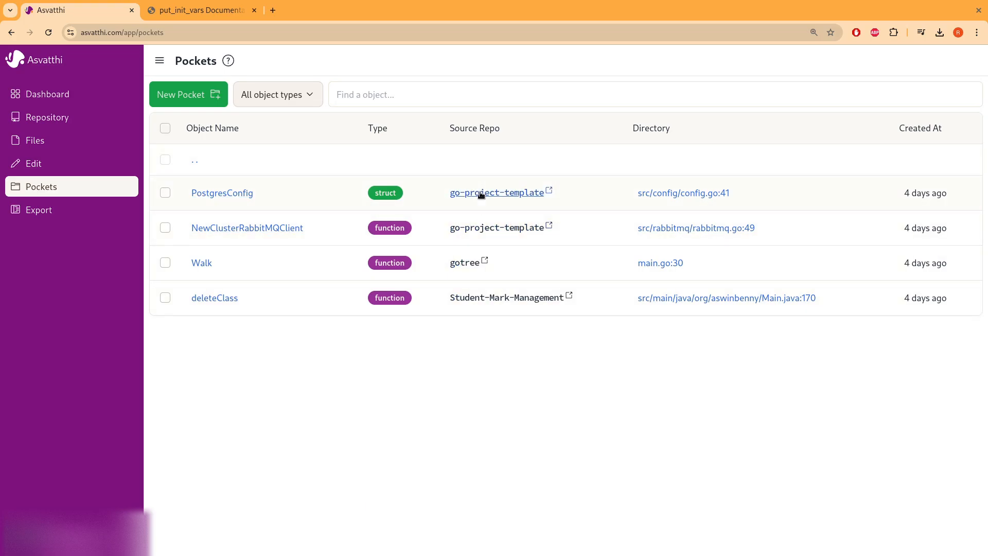
- Download the deployment export as files.zip and open the folder's six objects
click(65, 216)
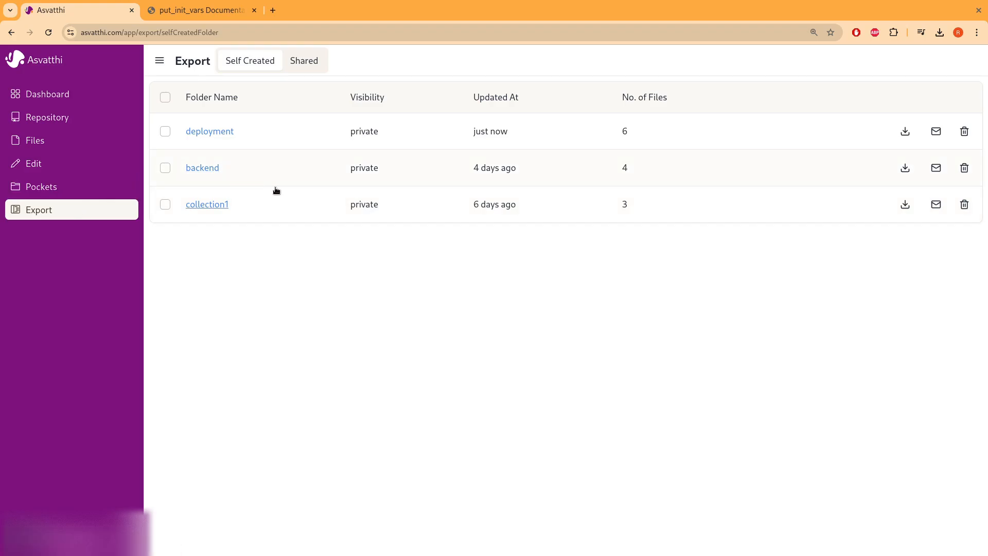
click(905, 132)
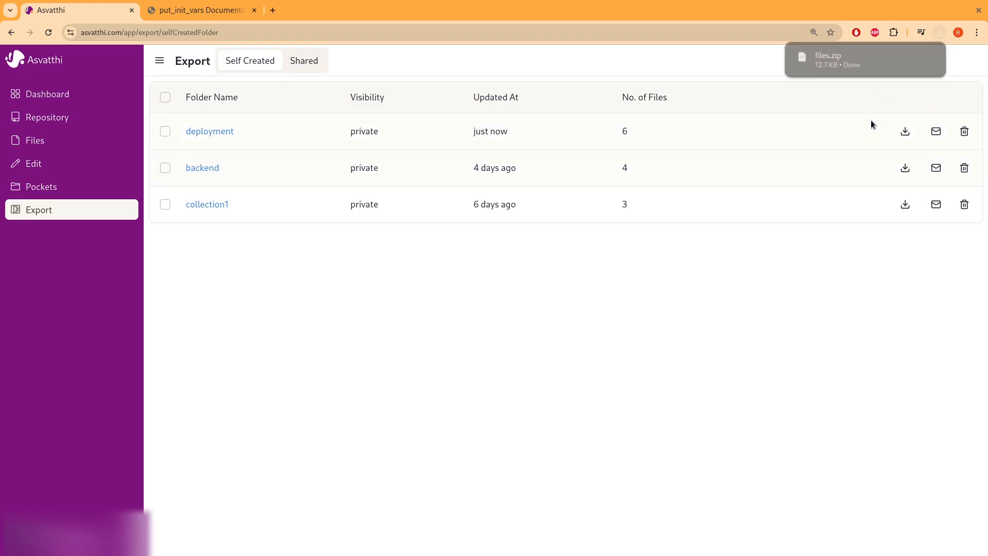
click(211, 133)
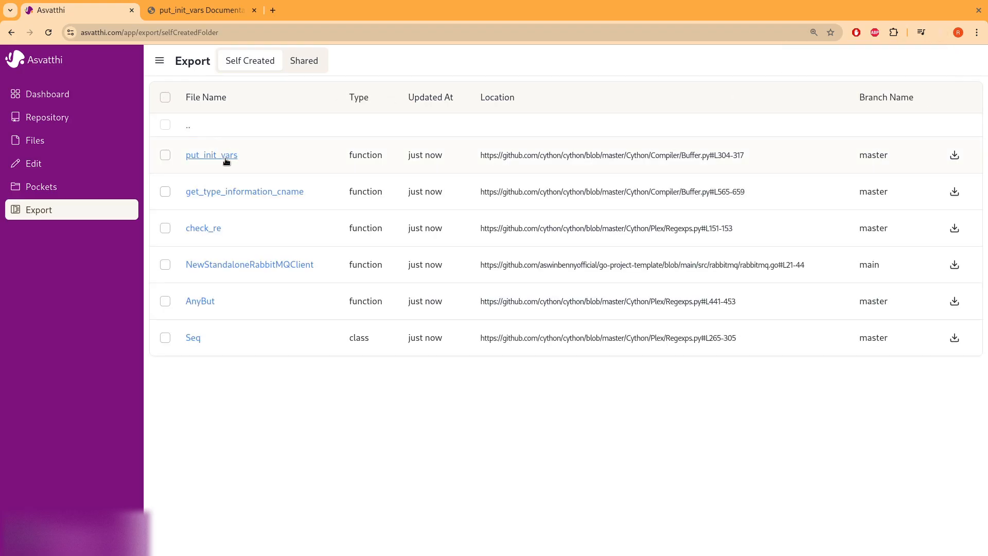